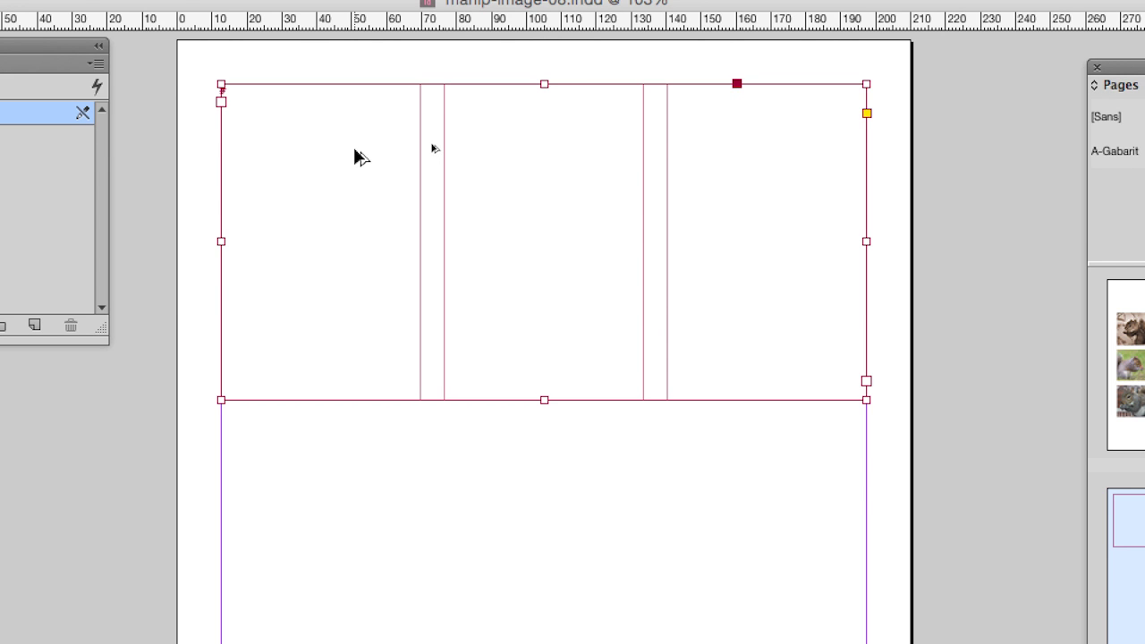
Step: Duplicate the three-column text frame on page 2 and place the copy against the page's bottom margin
left_click_drag(356, 157, 377, 319)
left_click_drag(361, 213, 333, 438)
left_click_drag(352, 289, 353, 380)
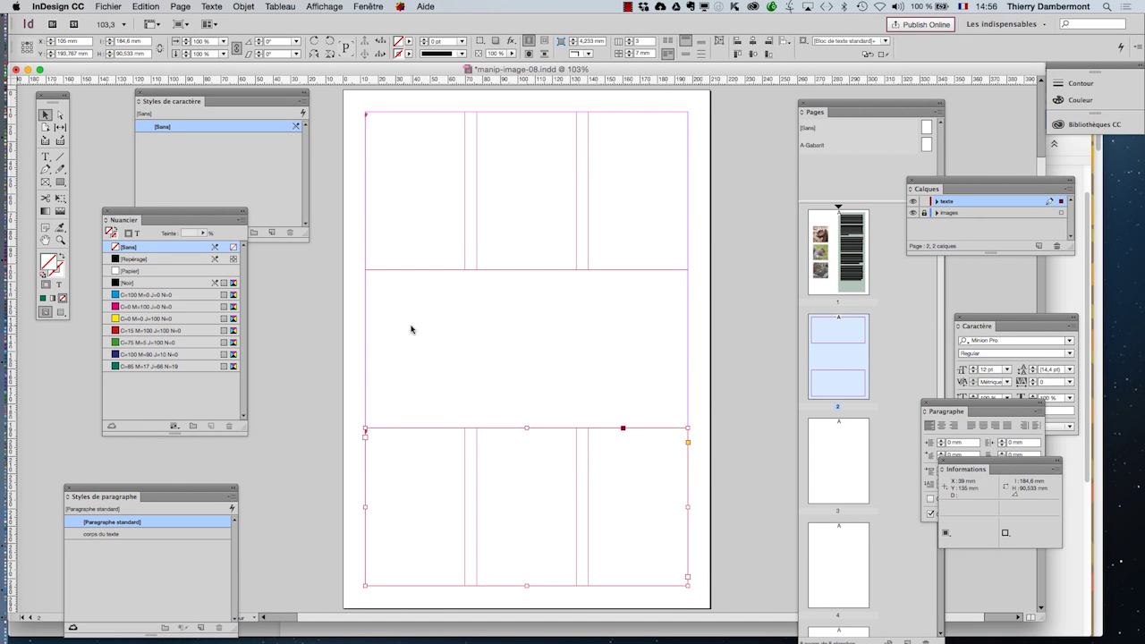
Step: Save the document under the new name manip-image-09.indd in the IDB3J-fev2016 folder
left_click(101, 6)
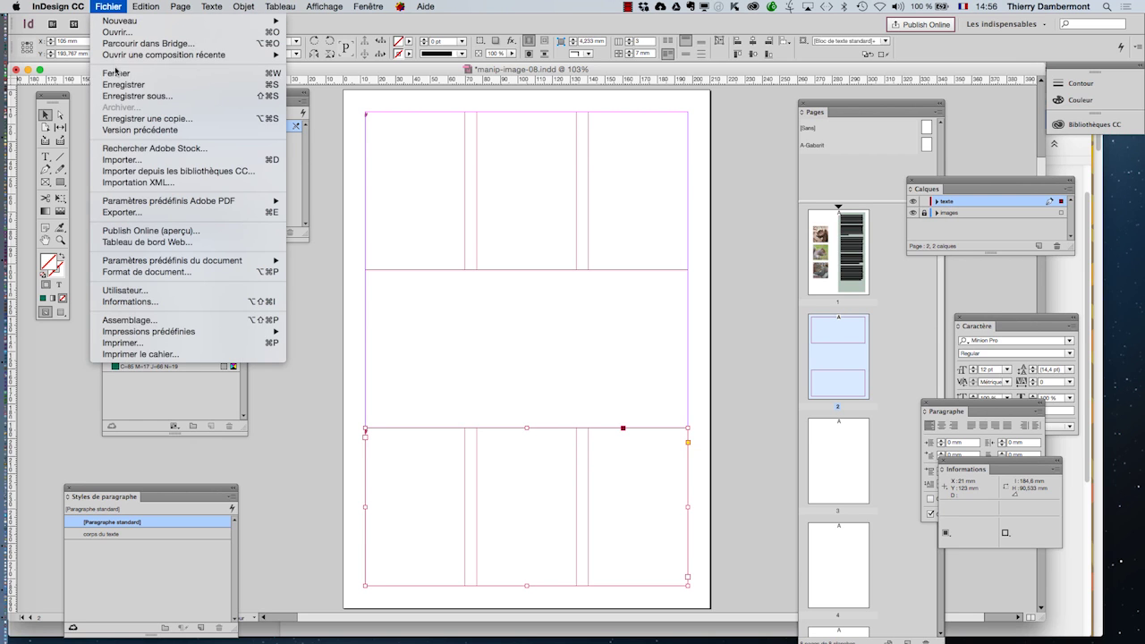
left_click(126, 100)
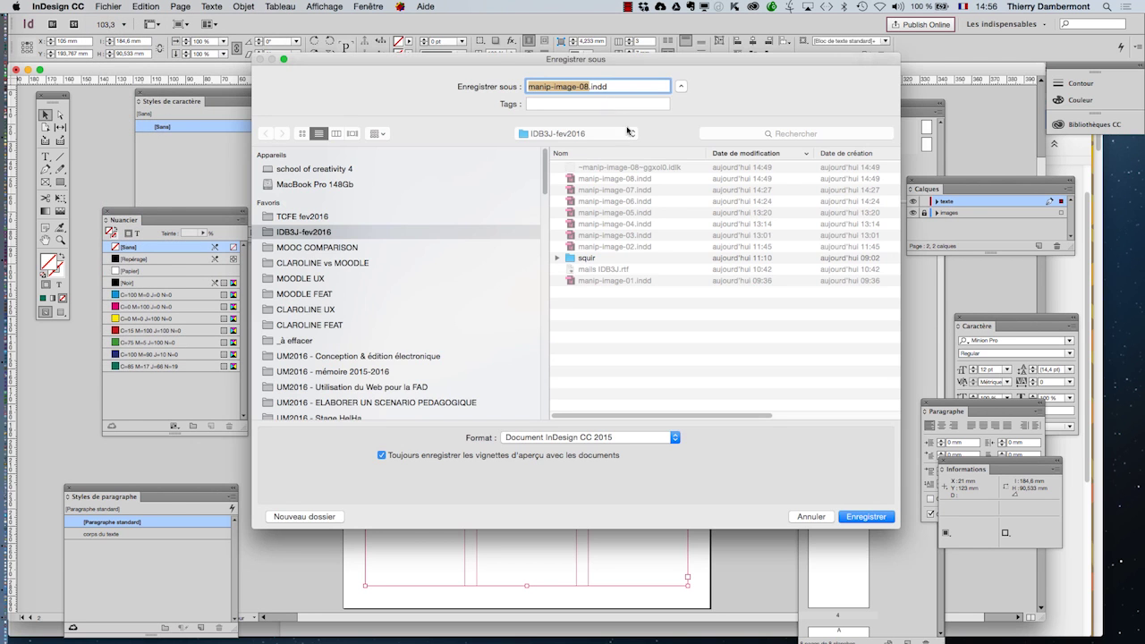
left_click(592, 87)
key("BackSpace")
type("9")
key("Return")
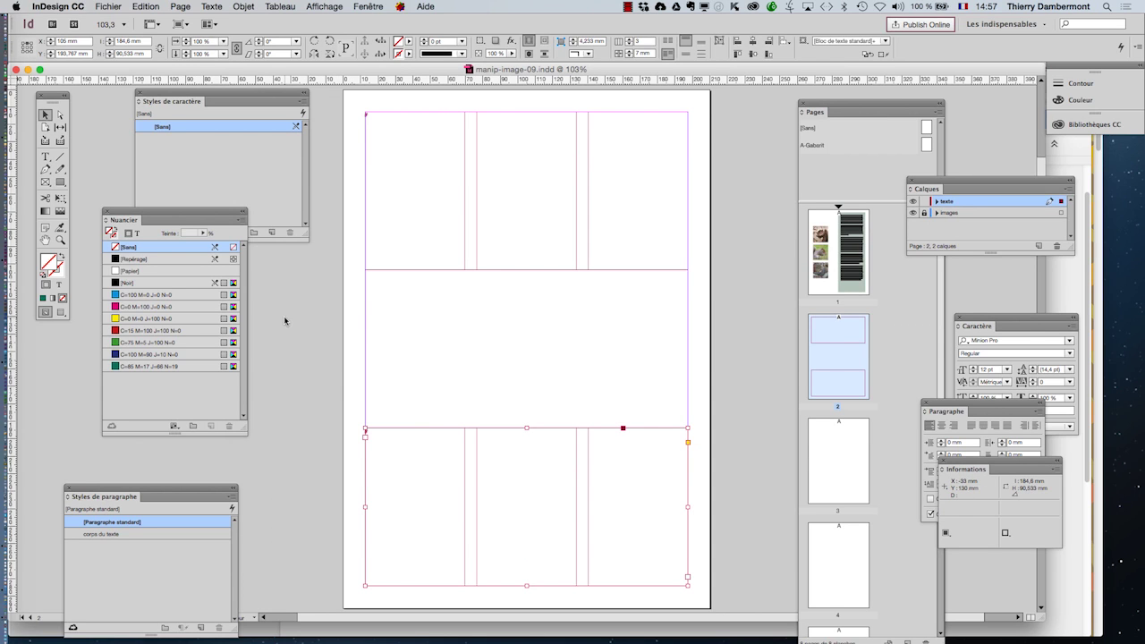
left_click(424, 416)
left_click(545, 463)
left_click(499, 261)
left_click(499, 478)
left_click(467, 388)
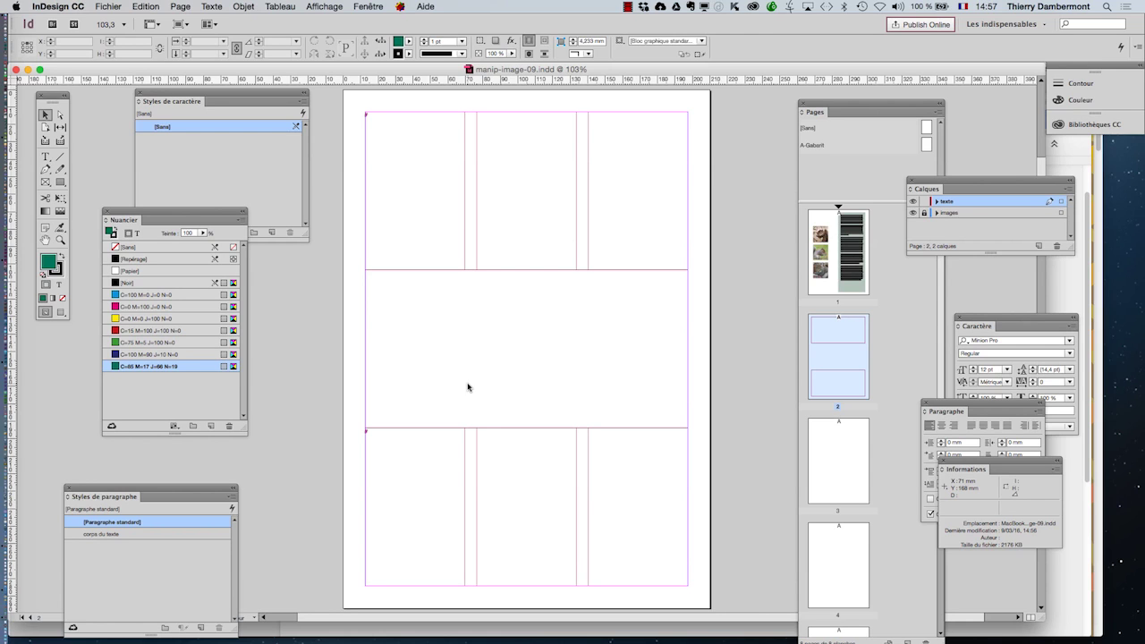
left_click(521, 527)
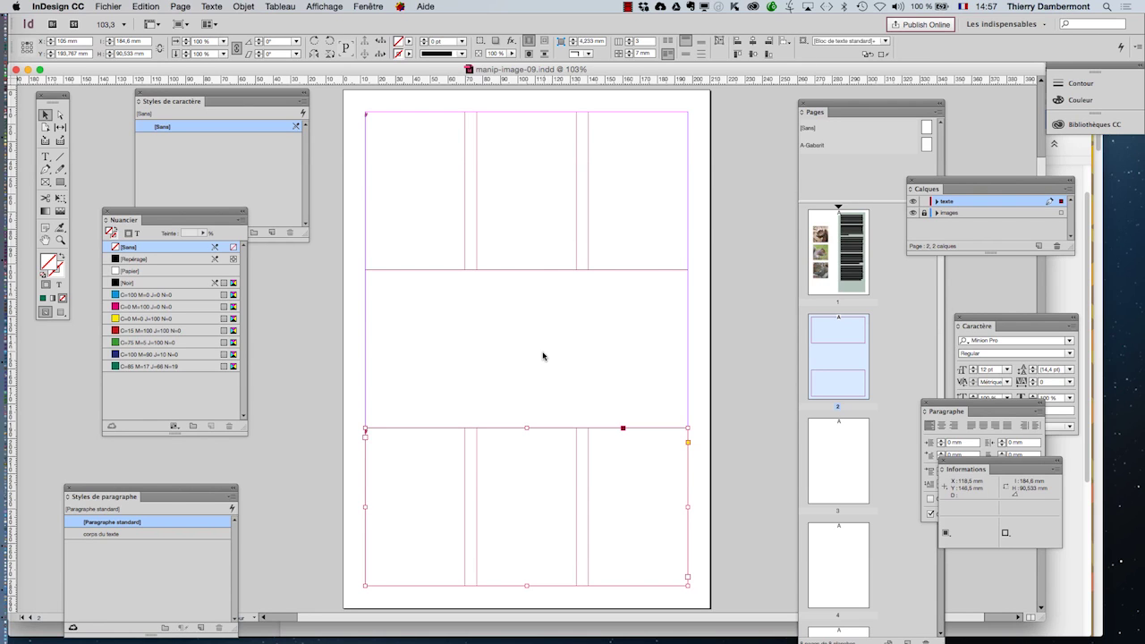
left_click(524, 302)
left_click(519, 247)
left_click(542, 451)
left_click(552, 407)
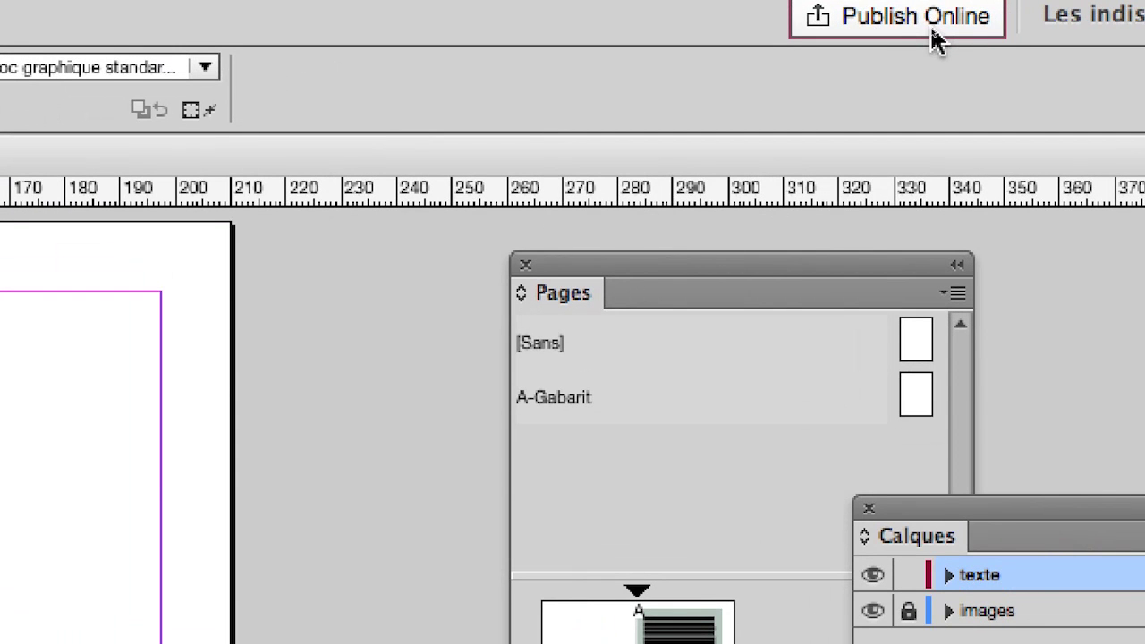
Step: Start a Publish Online export titled manip-image-09 and limit its page range to page 1
left_click(935, 36)
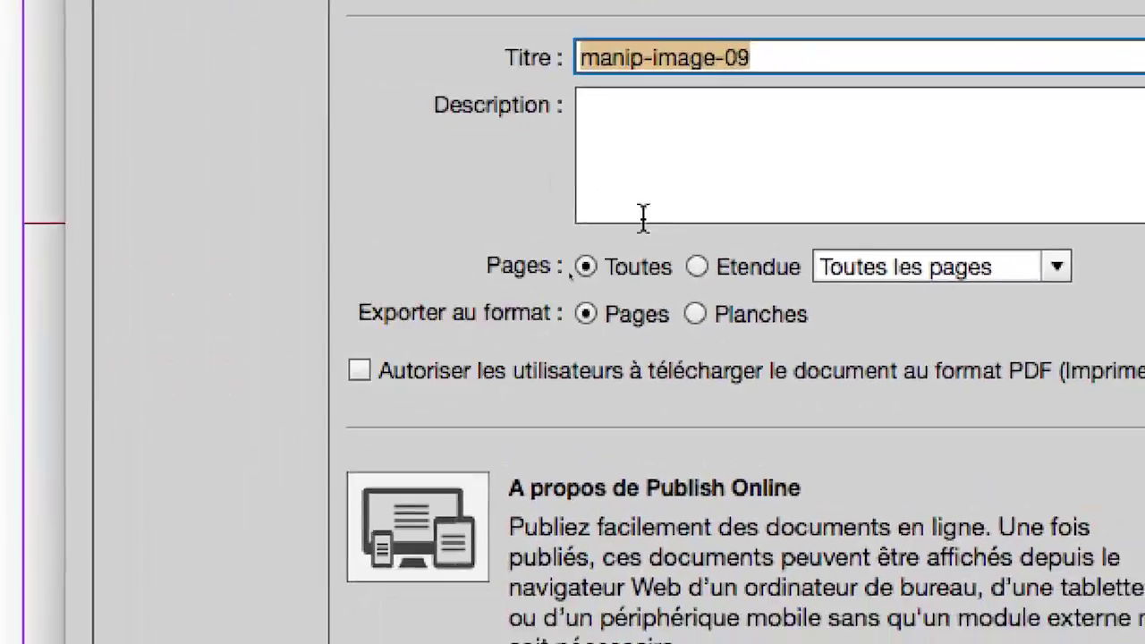
left_click(697, 267)
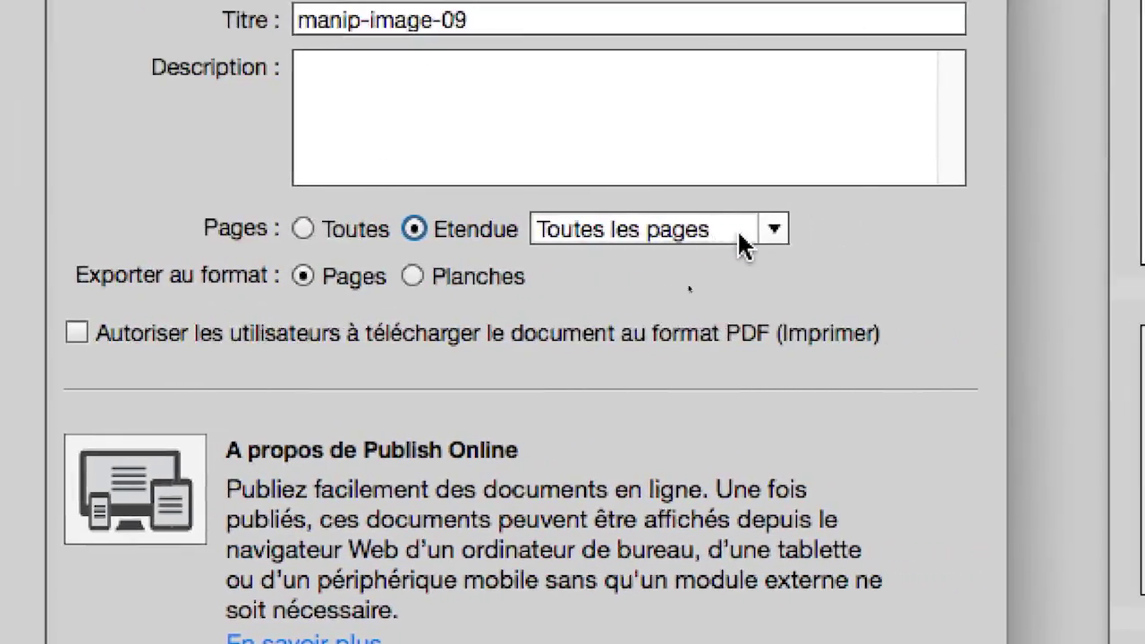
left_click(772, 230)
left_click(722, 228)
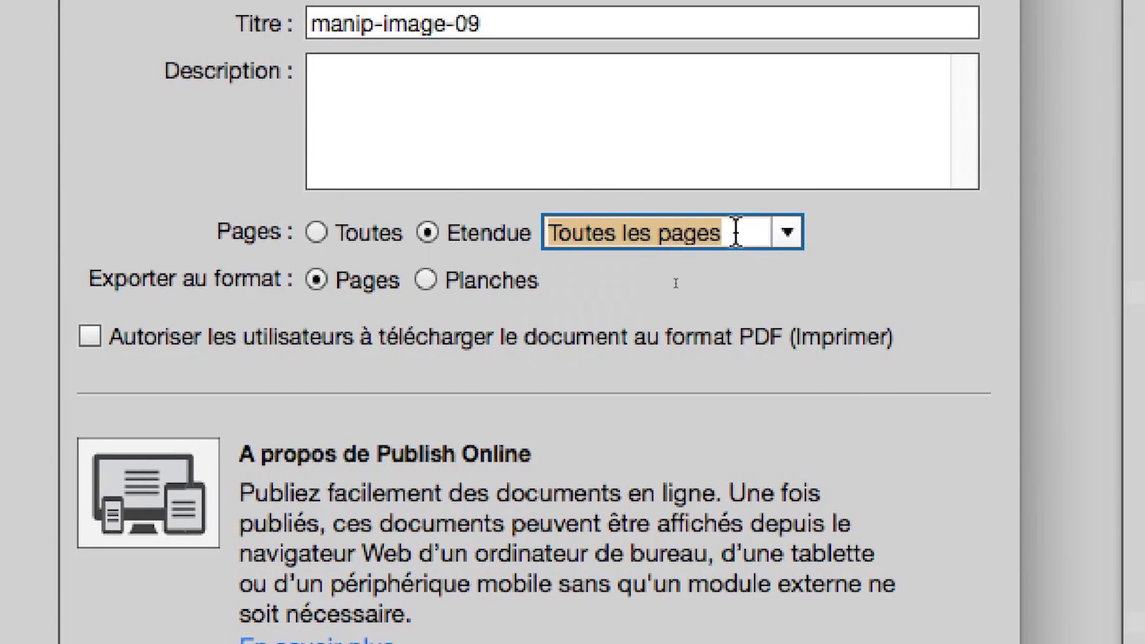
type("1")
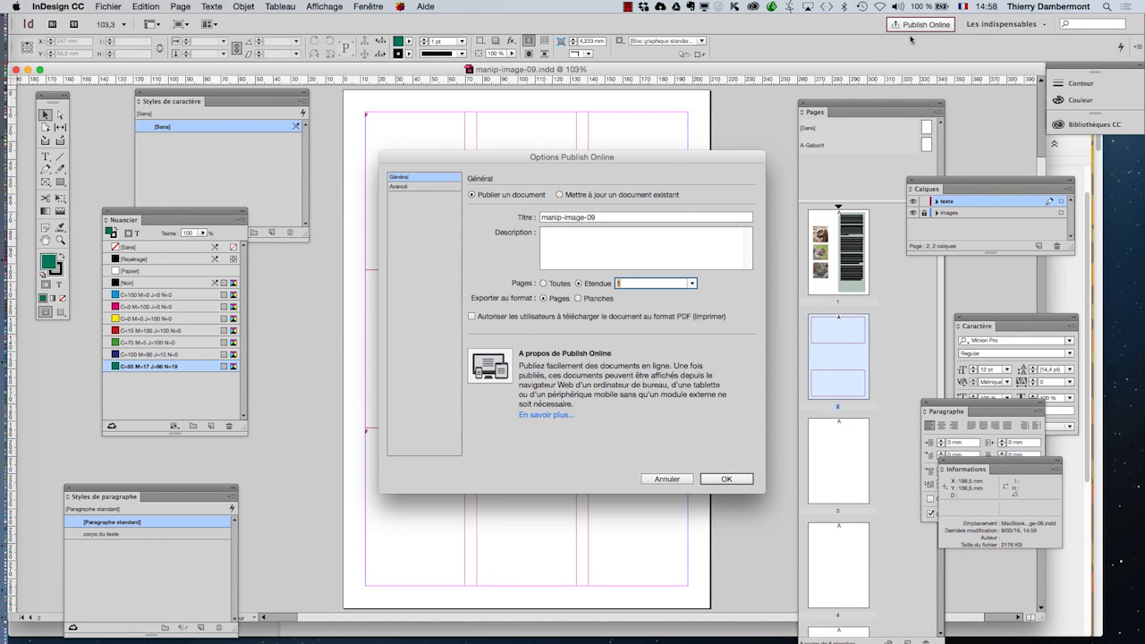
Step: Review the advanced Publish Online options, keep them as they are, and publish the document
mouse_move(671, 161)
left_mouse_down()
mouse_move(663, 179)
mouse_move(667, 145)
left_mouse_up()
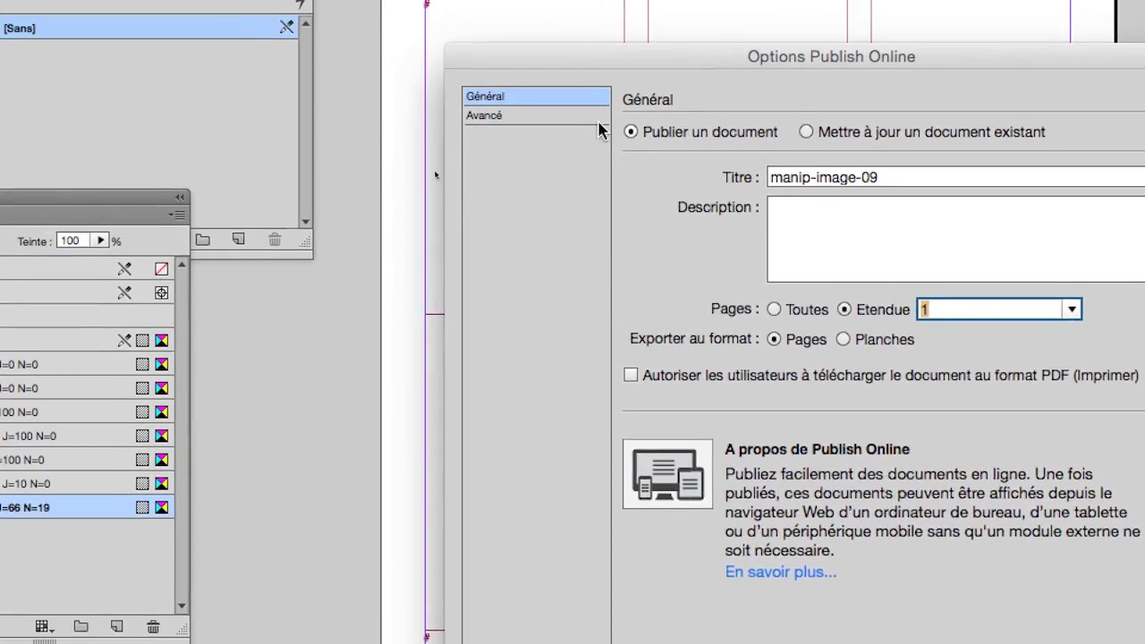
left_click(421, 105)
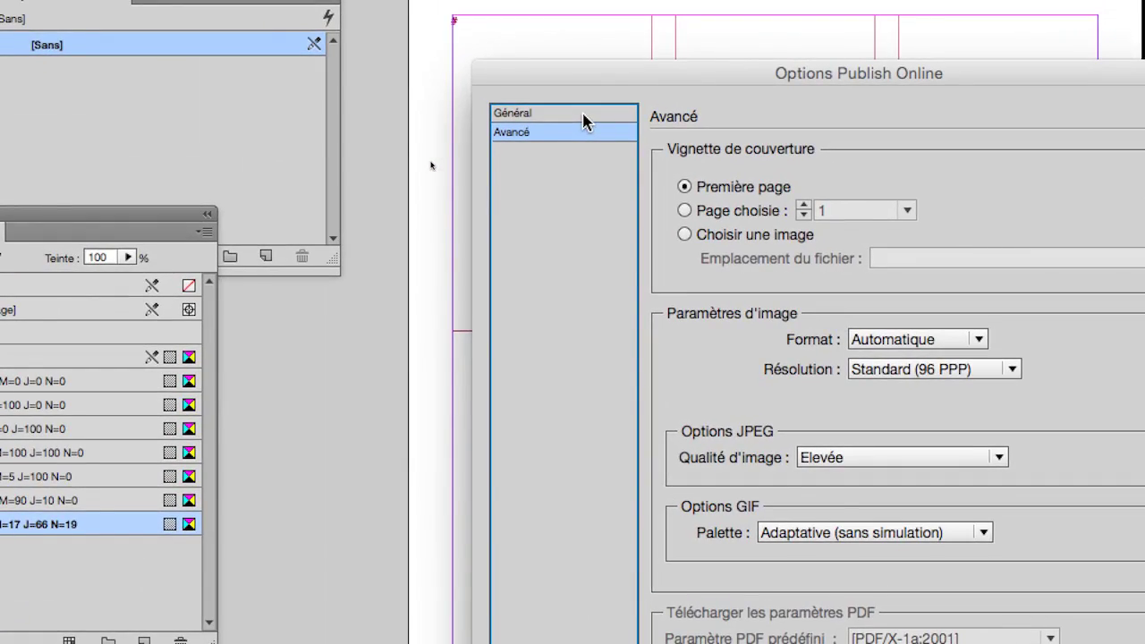
left_click(583, 115)
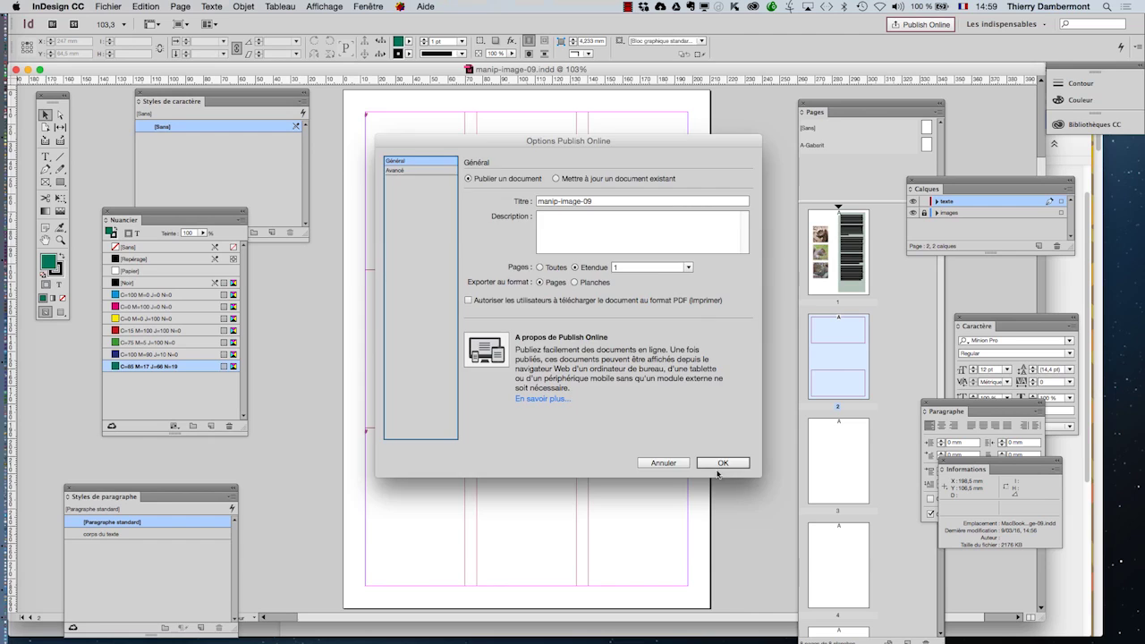
left_click(1059, 603)
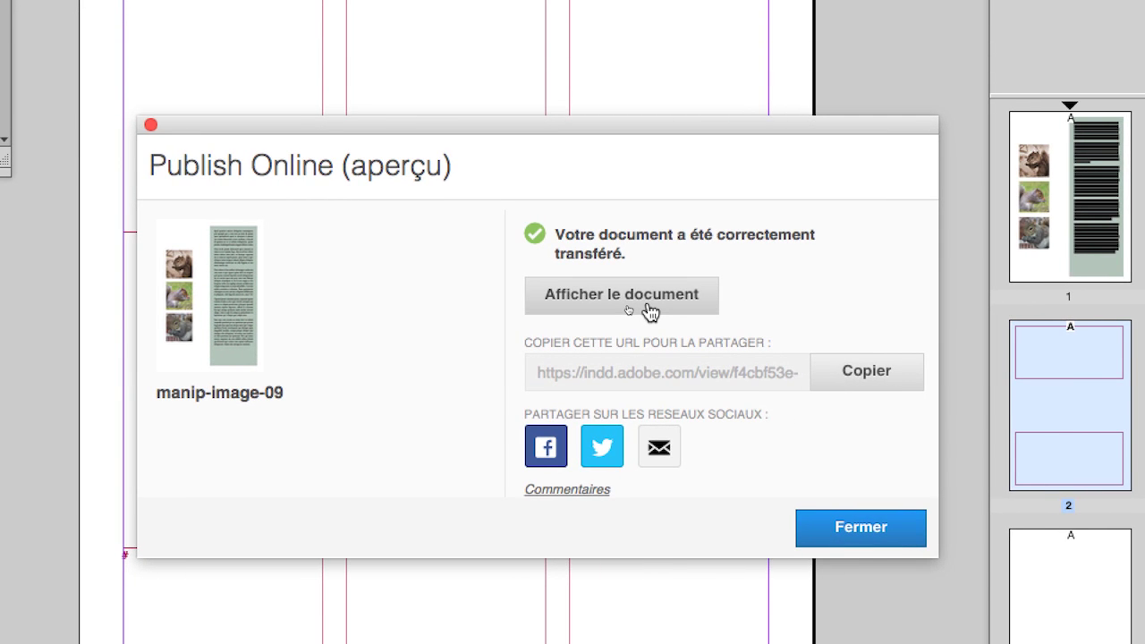
Step: Open the published document in Firefox and add its URL on its own line at the end of the Google Docs course notes
left_click(648, 309)
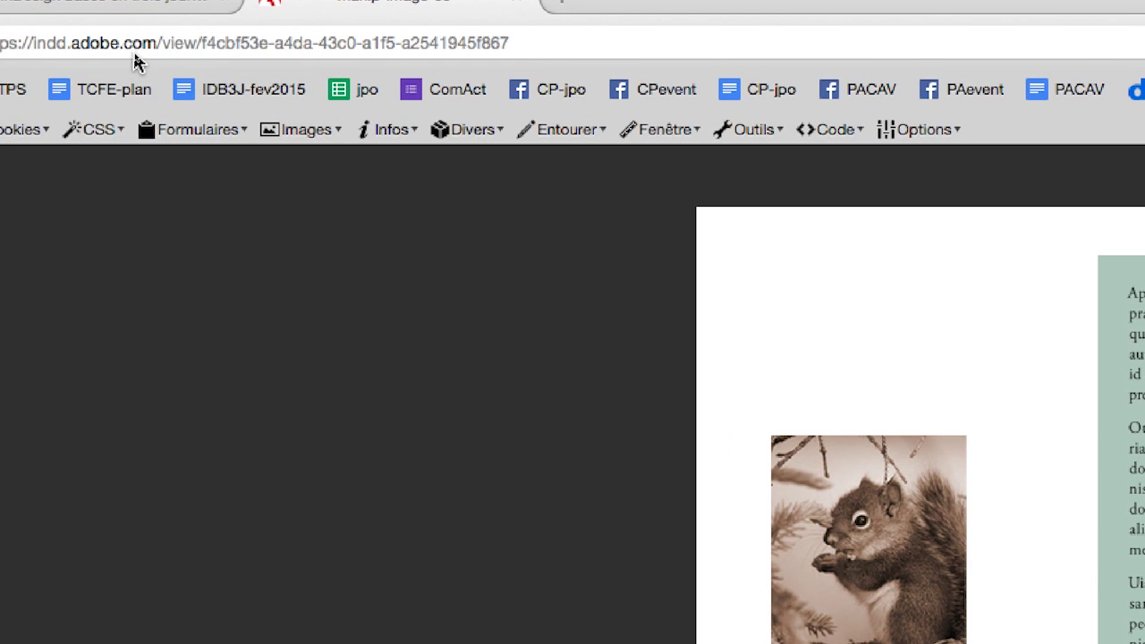
left_click(134, 52)
key("super+c")
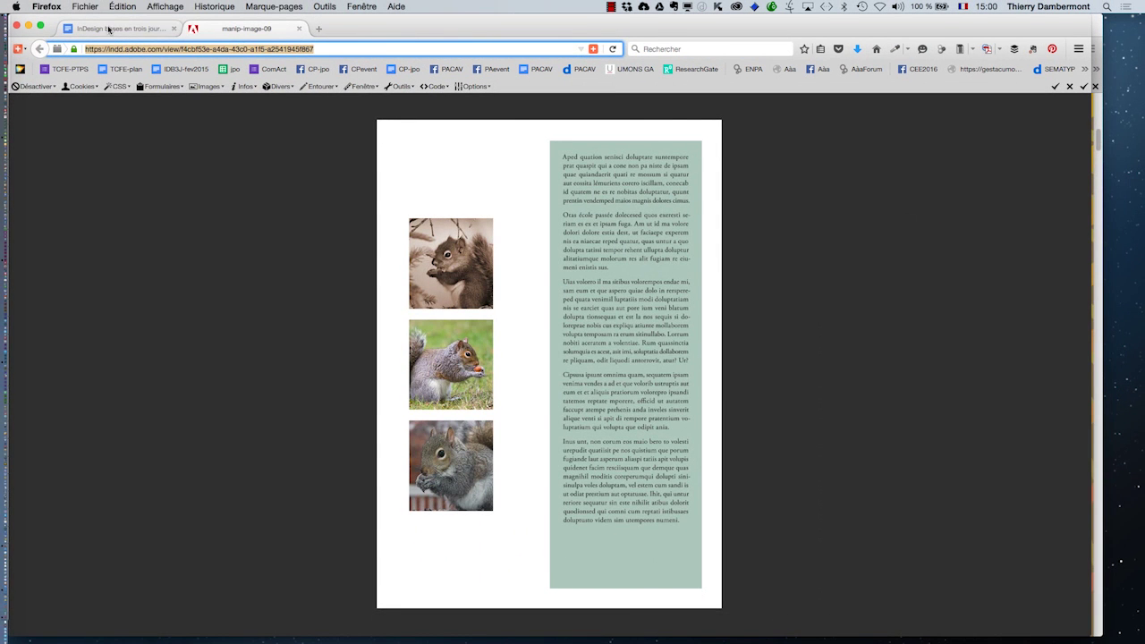
left_click(108, 29)
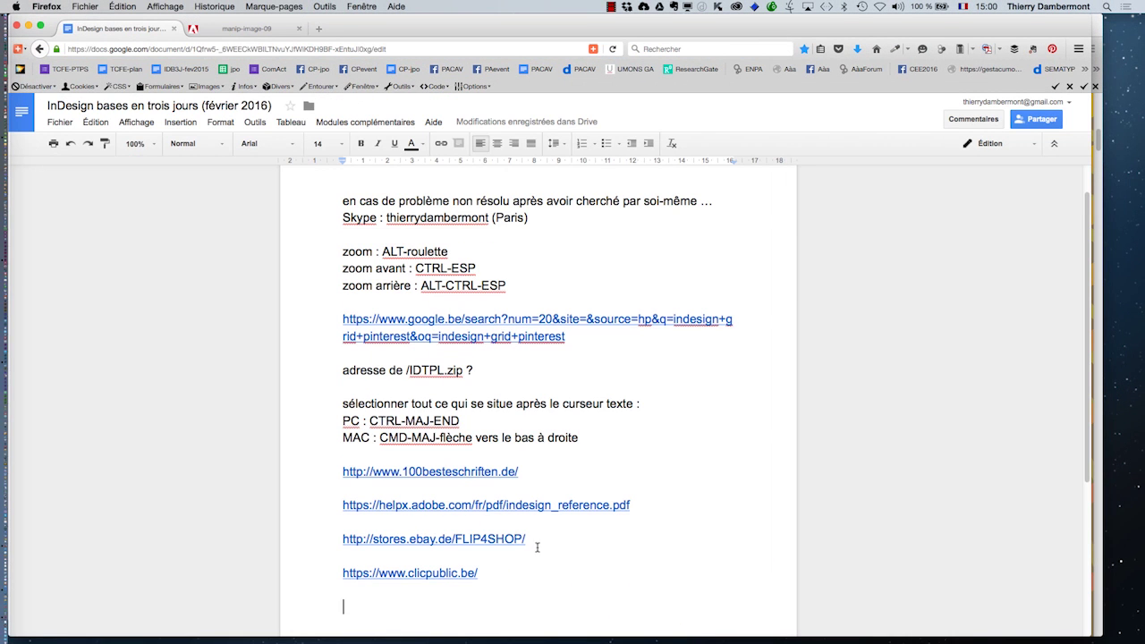
key("super+v")
key("Return")
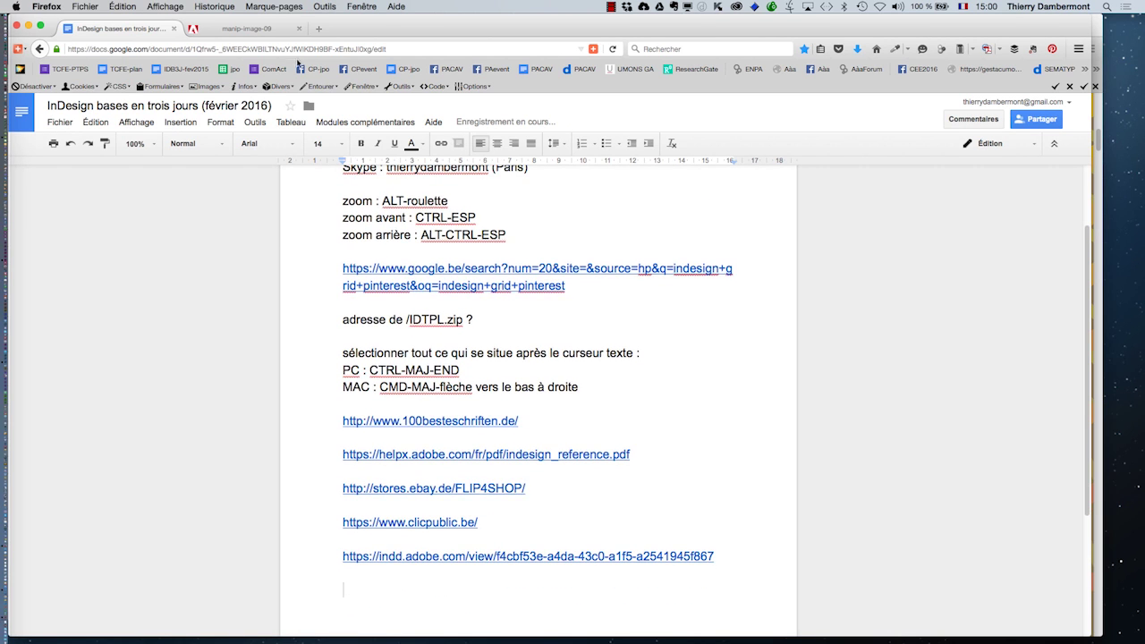
Step: Examine the published manip-image-09 page in the browser, checking its images and text at several zoom levels
left_click(255, 36)
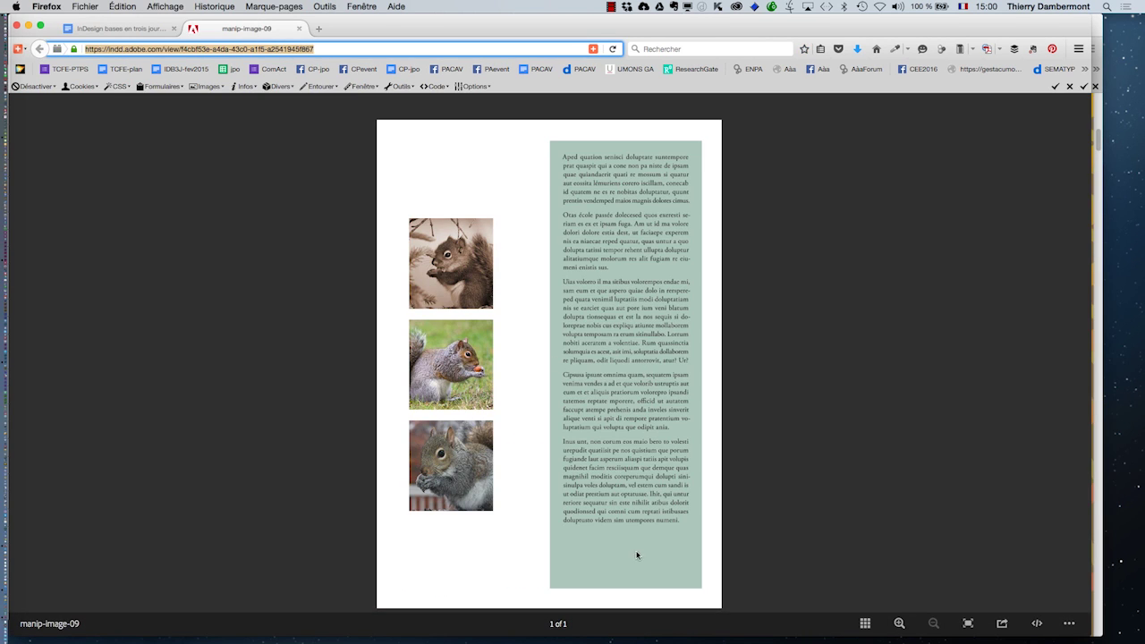
scroll(566, 383, "up", 2)
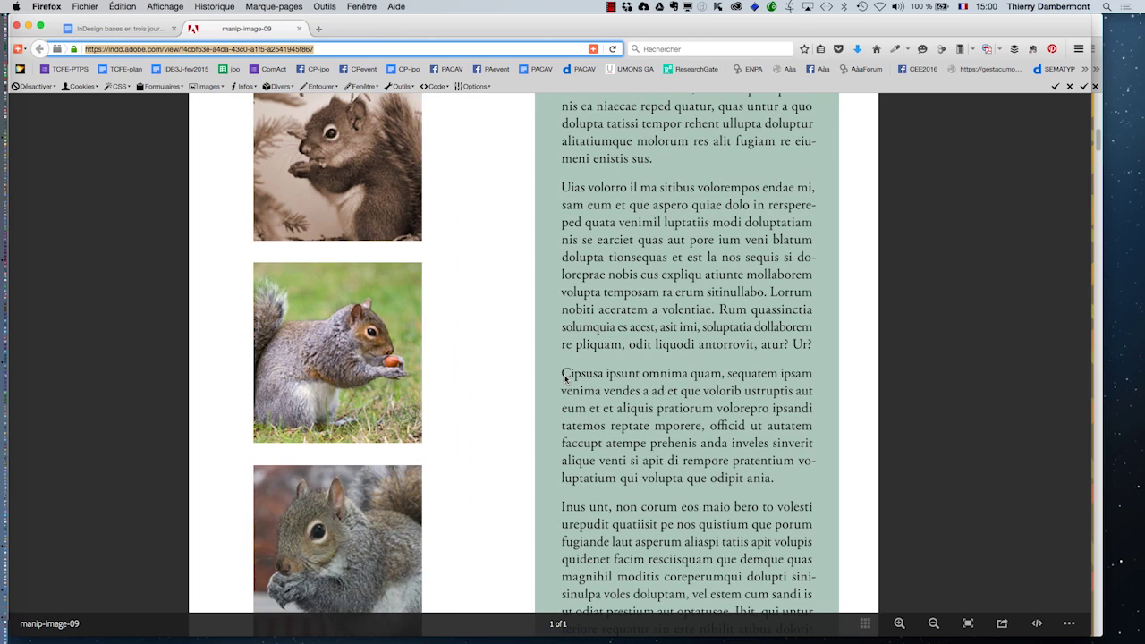
scroll(566, 379, "up", 2)
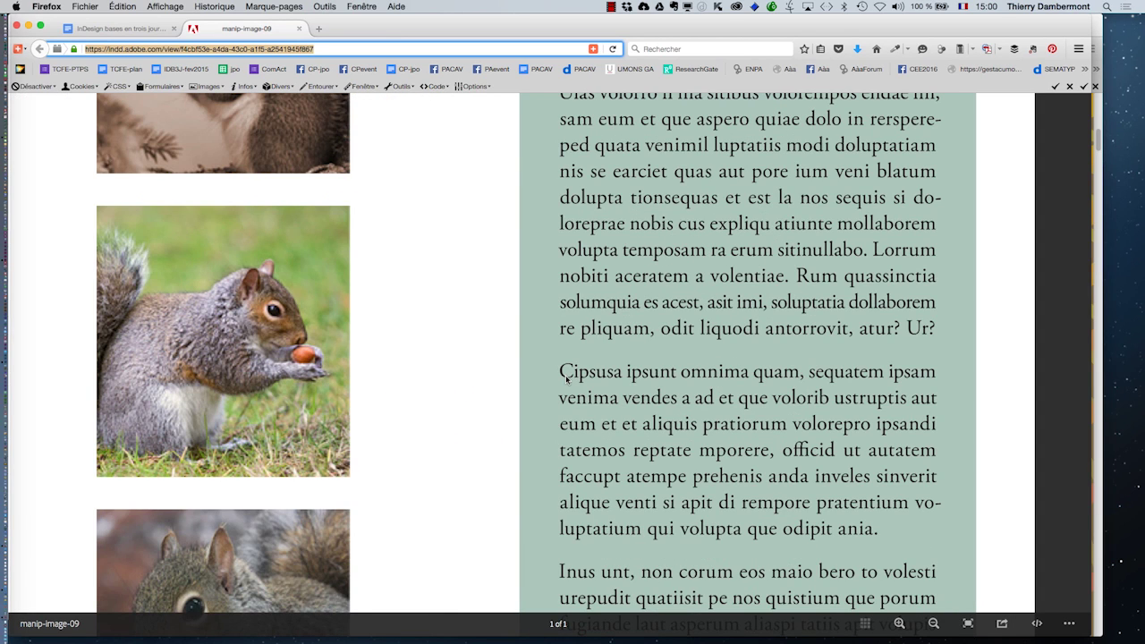
scroll(566, 378, "up", 2)
scroll(566, 378, "down", 3)
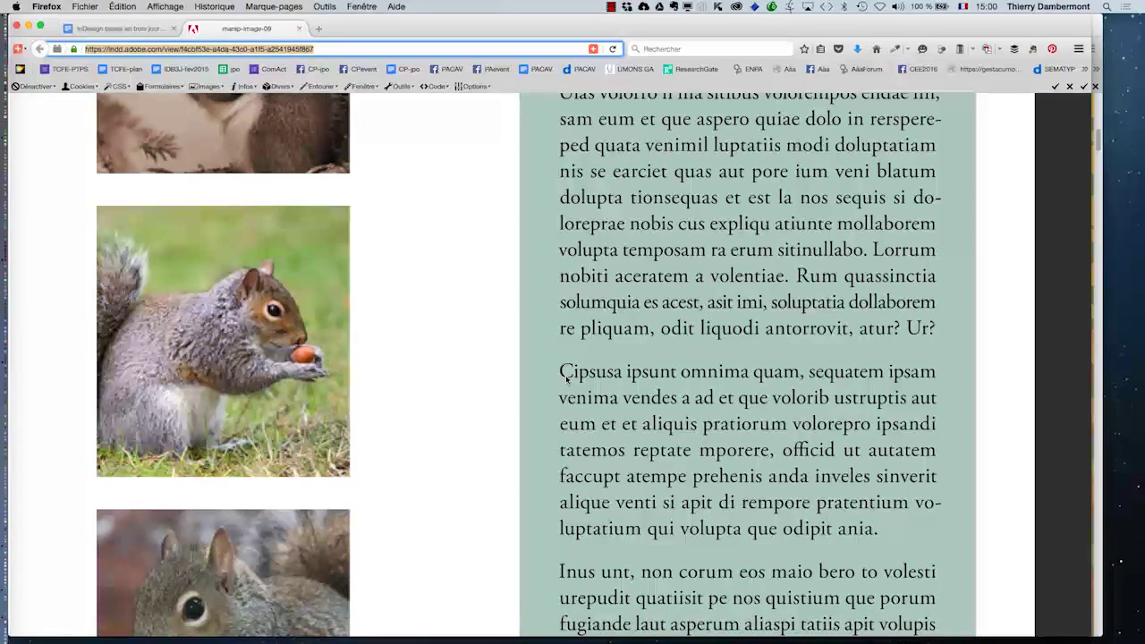
scroll(566, 378, "up", 2)
scroll(566, 378, "down", 2)
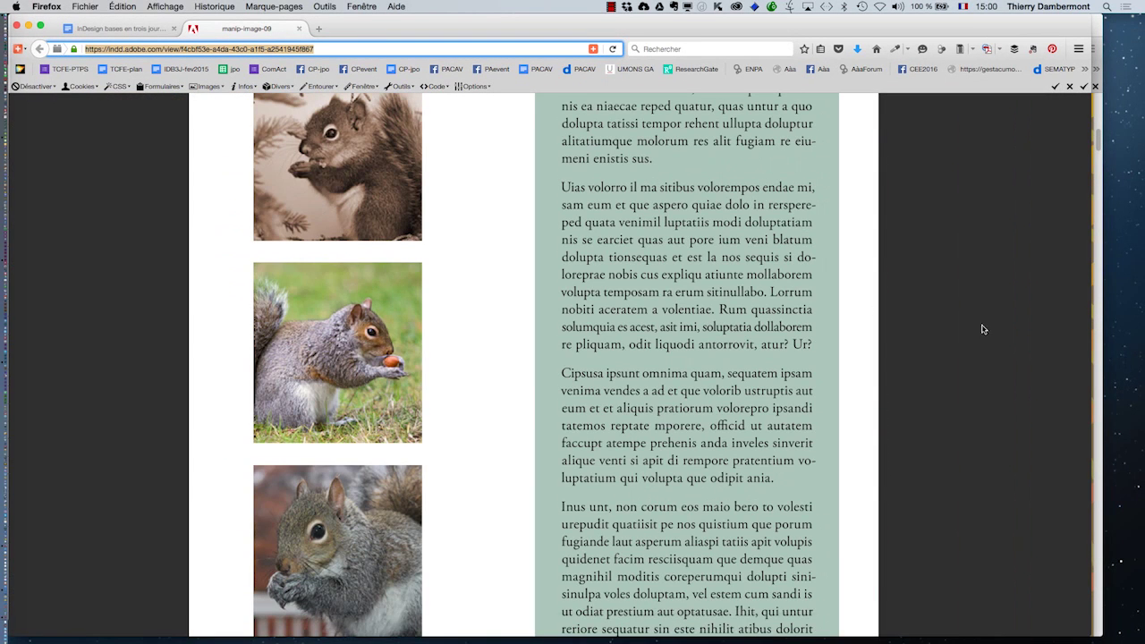
left_click_drag(1006, 28, 1036, 27)
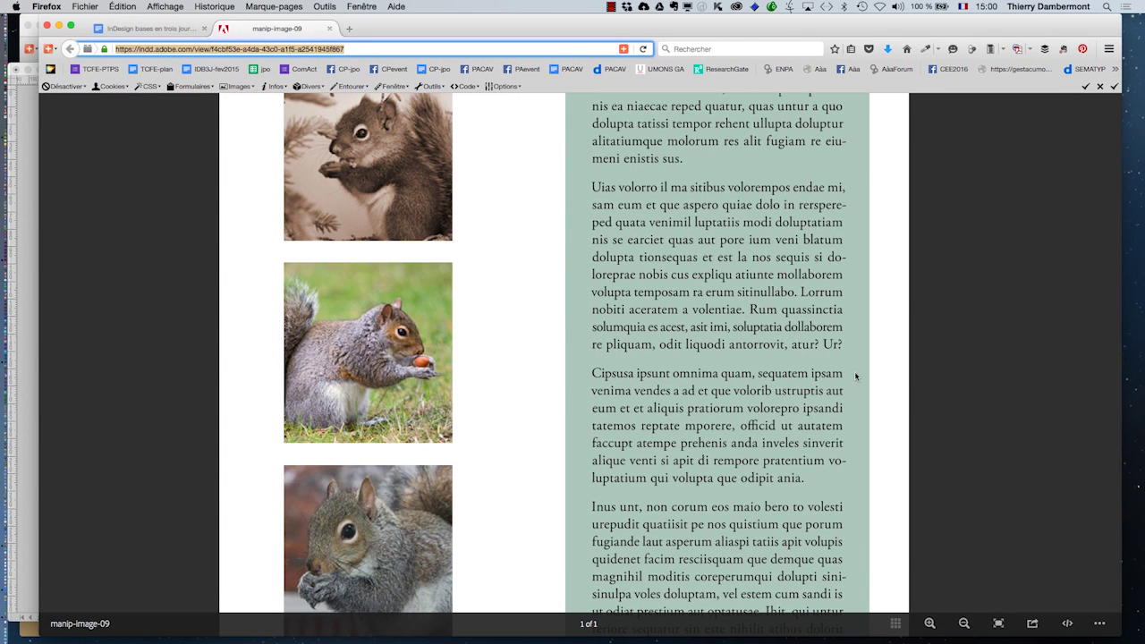
scroll(780, 366, "up", 2)
scroll(780, 367, "down", 2)
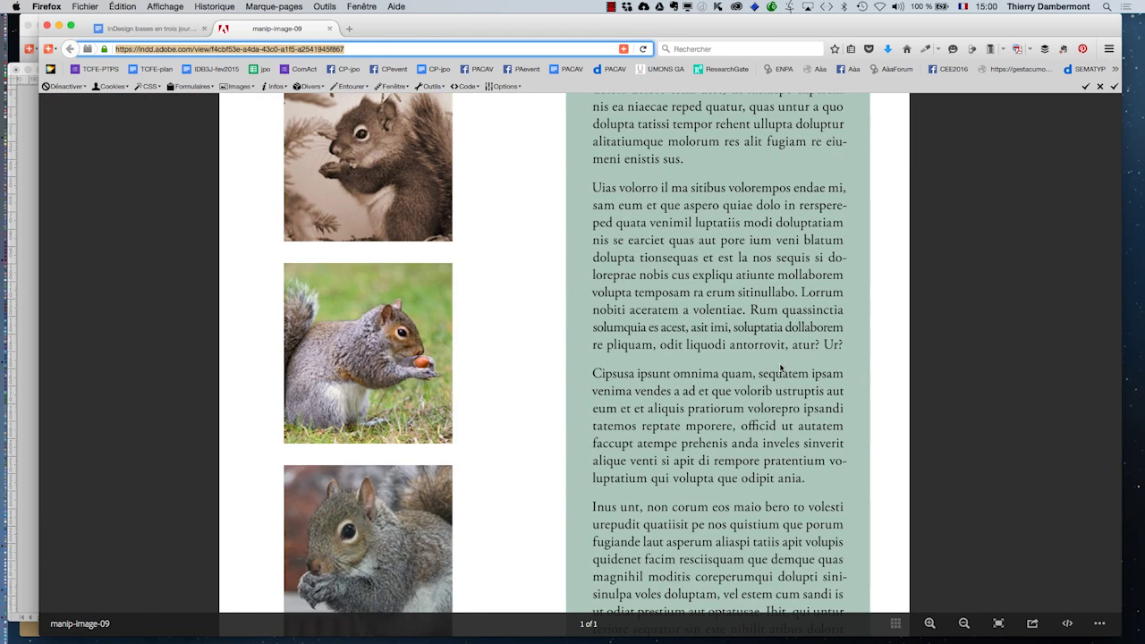
scroll(780, 367, "up", 1)
scroll(780, 366, "down", 1)
scroll(779, 370, "down", 1)
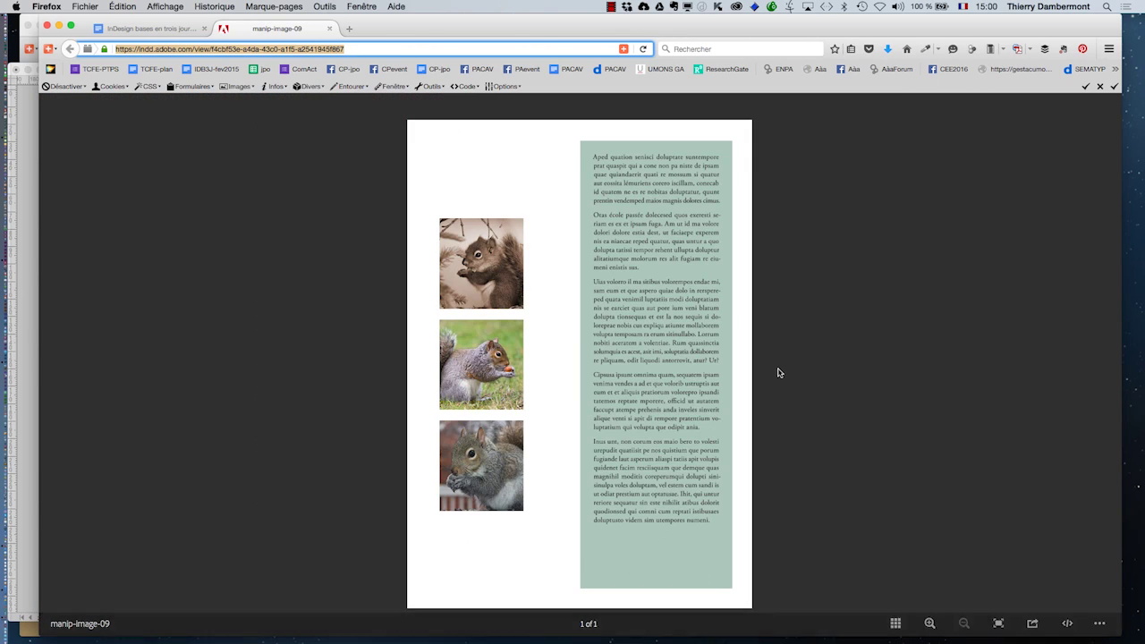
scroll(779, 373, "up", 2)
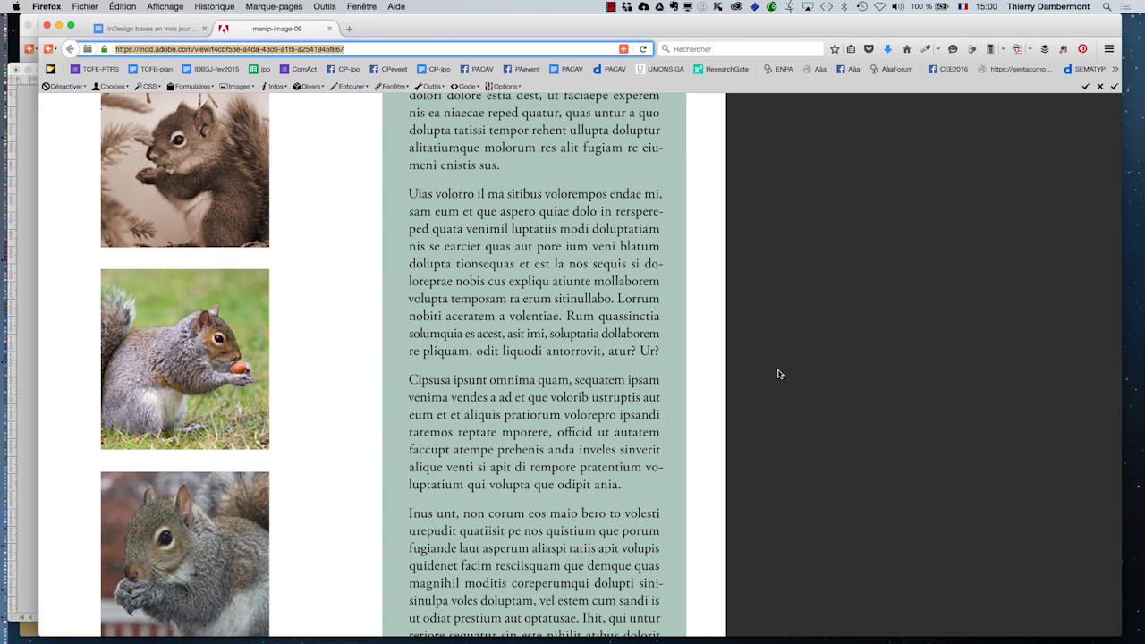
scroll(779, 374, "down", 2)
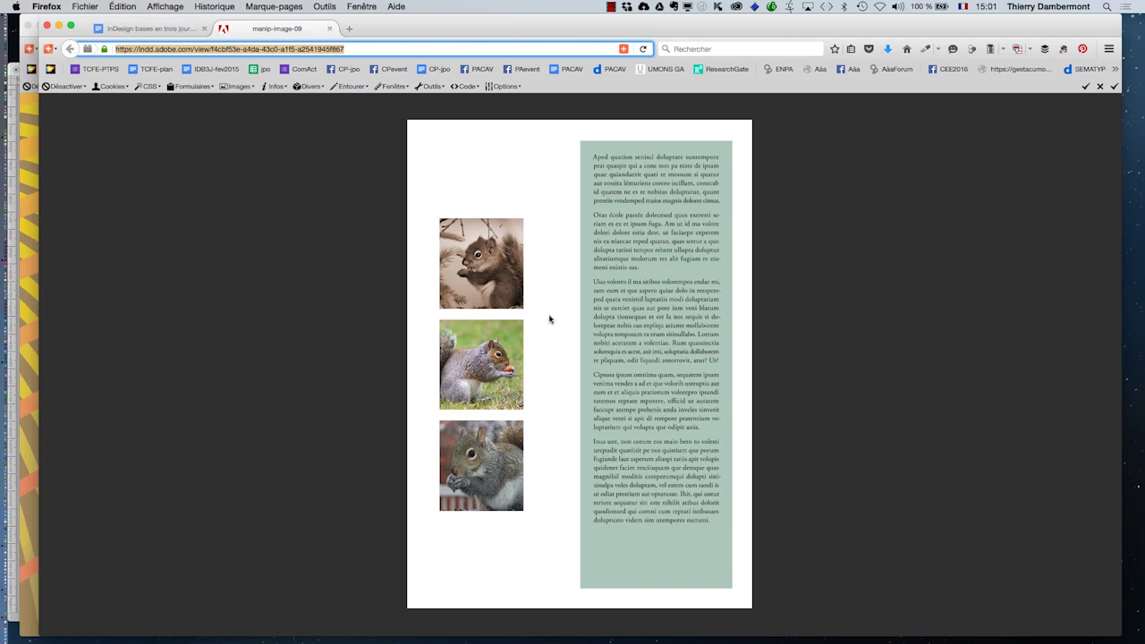
Step: Close the published page, minimise the course notes window and switch back to InDesign
left_click(329, 28)
left_click(59, 28)
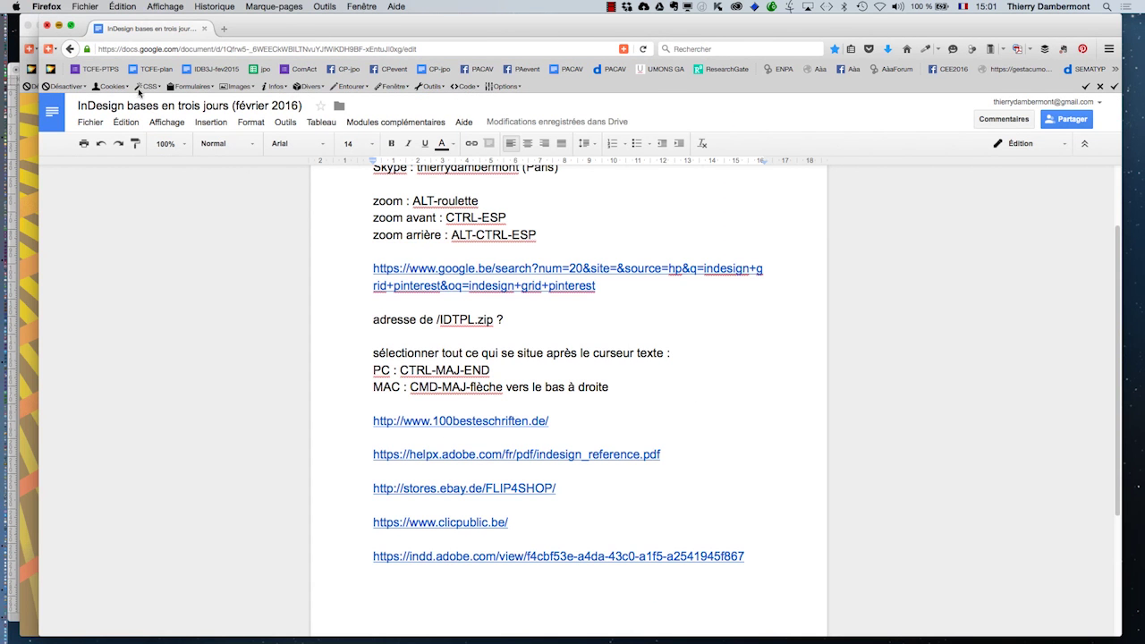
key("super+Tab")
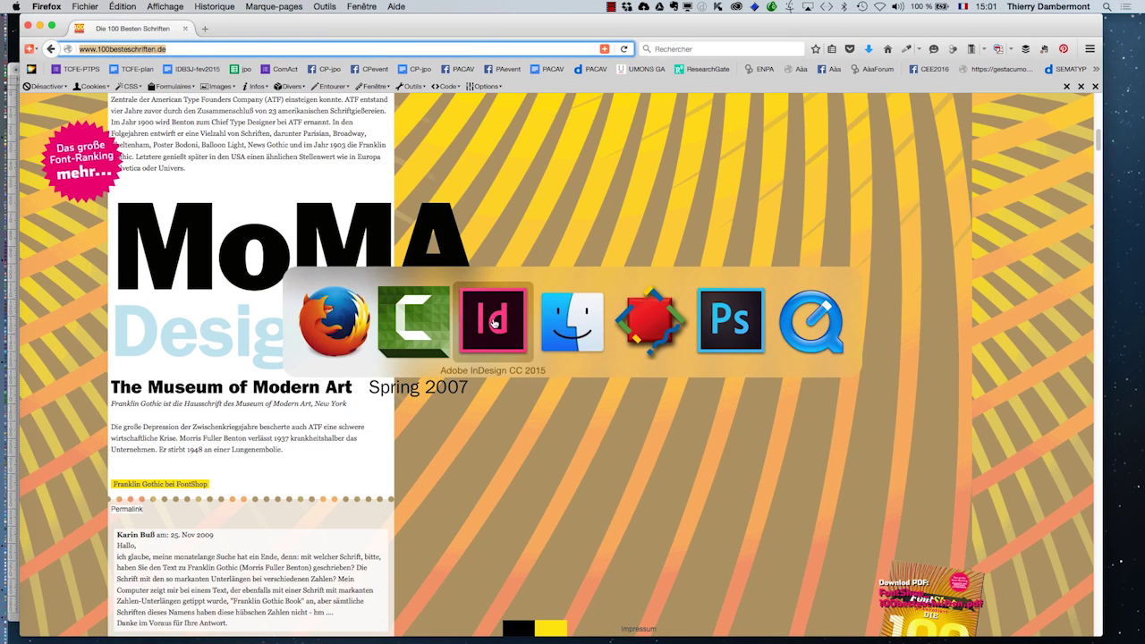
left_click(445, 320)
Step: Close the Publish Online dialog and display the InDesign version information
left_click(426, 7)
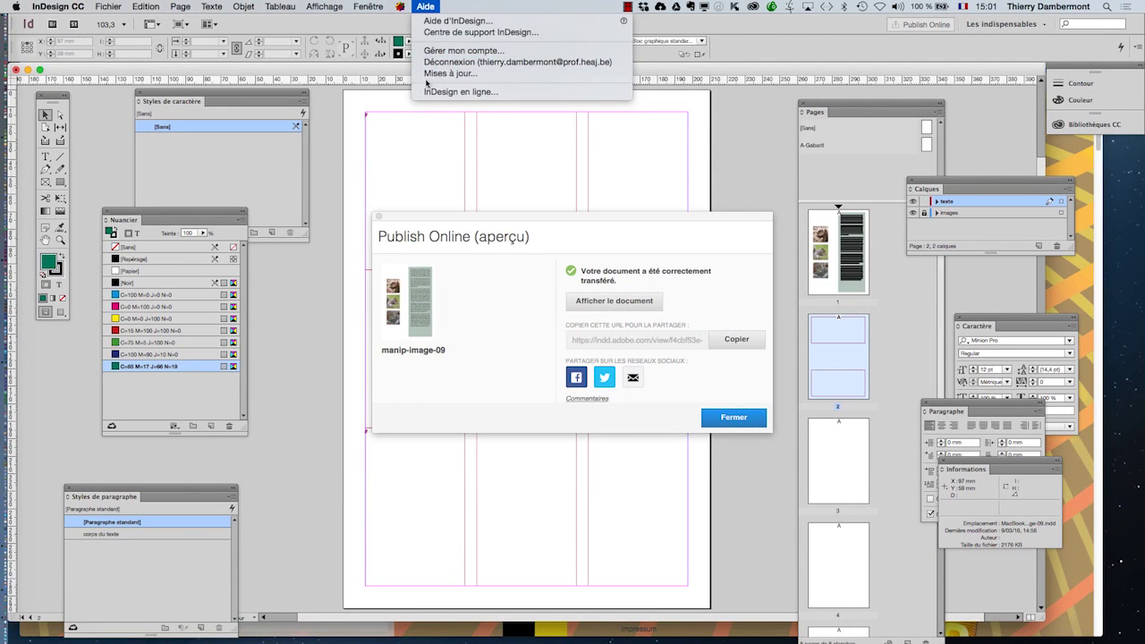
left_click(69, 20)
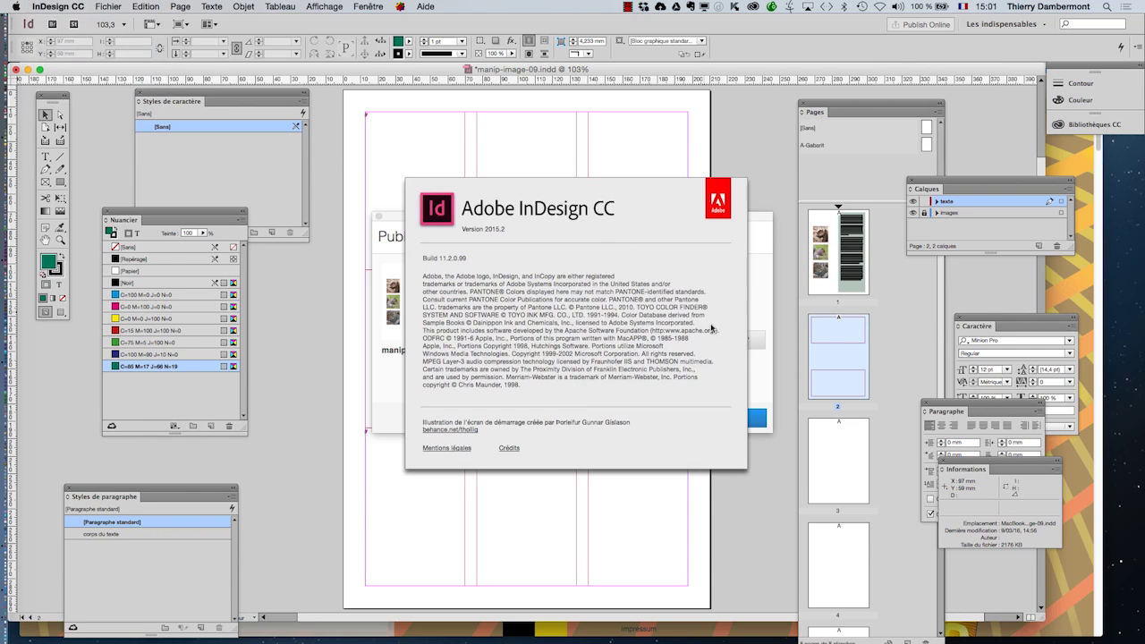
left_click(608, 195)
left_click(731, 417)
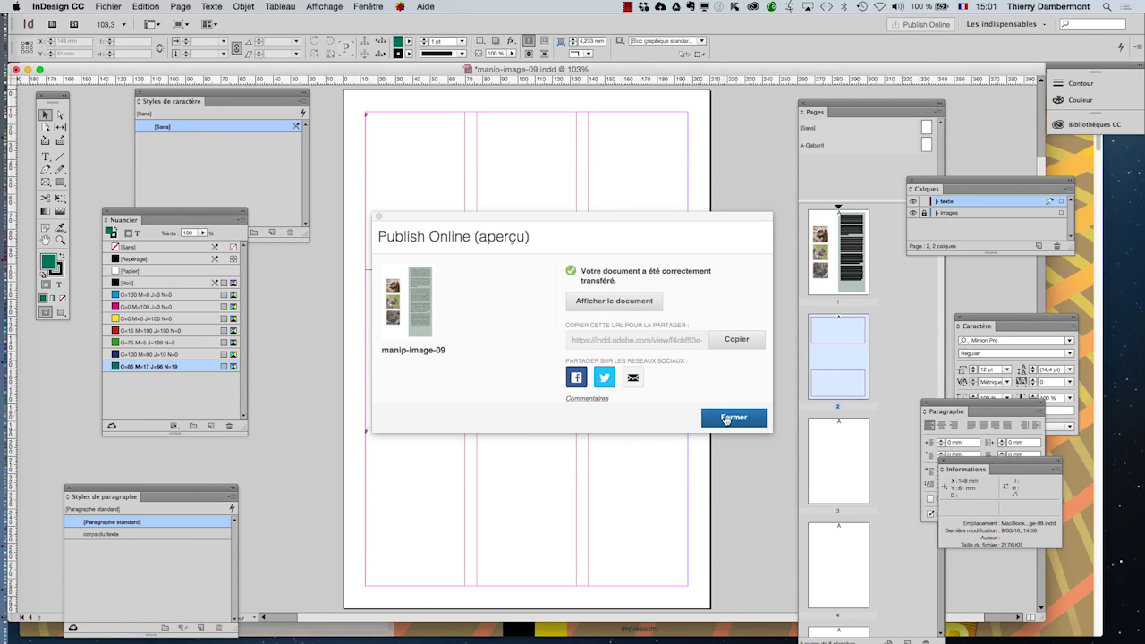
left_click(65, 6)
left_click(70, 19)
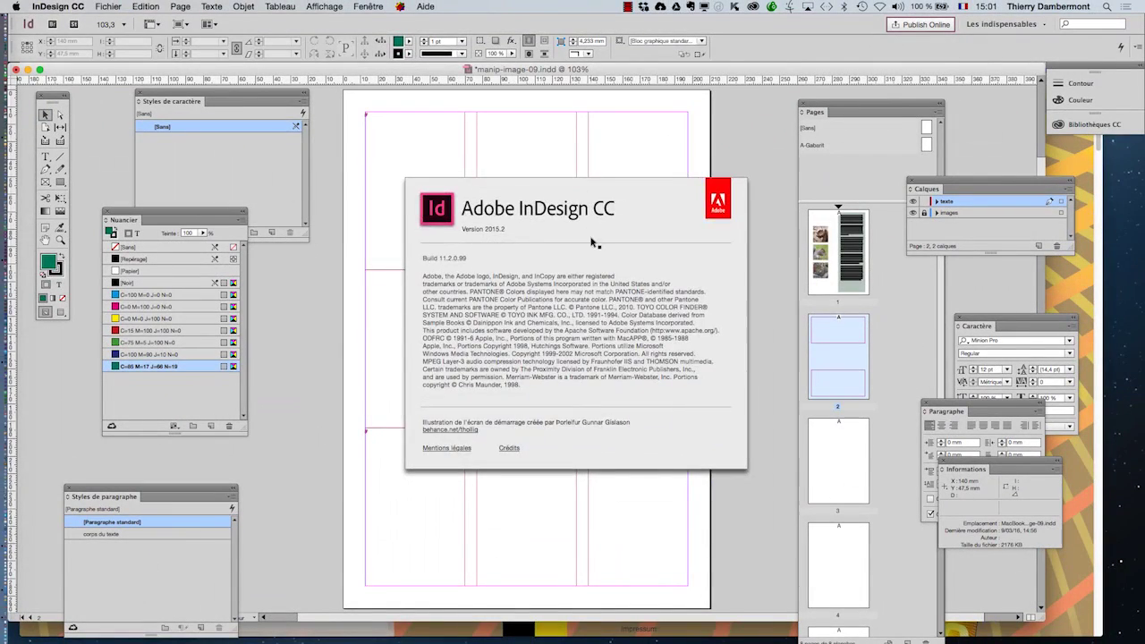
Step: Dismiss the InDesign version information and check the Creative Cloud app list for available updates
left_click(890, 215)
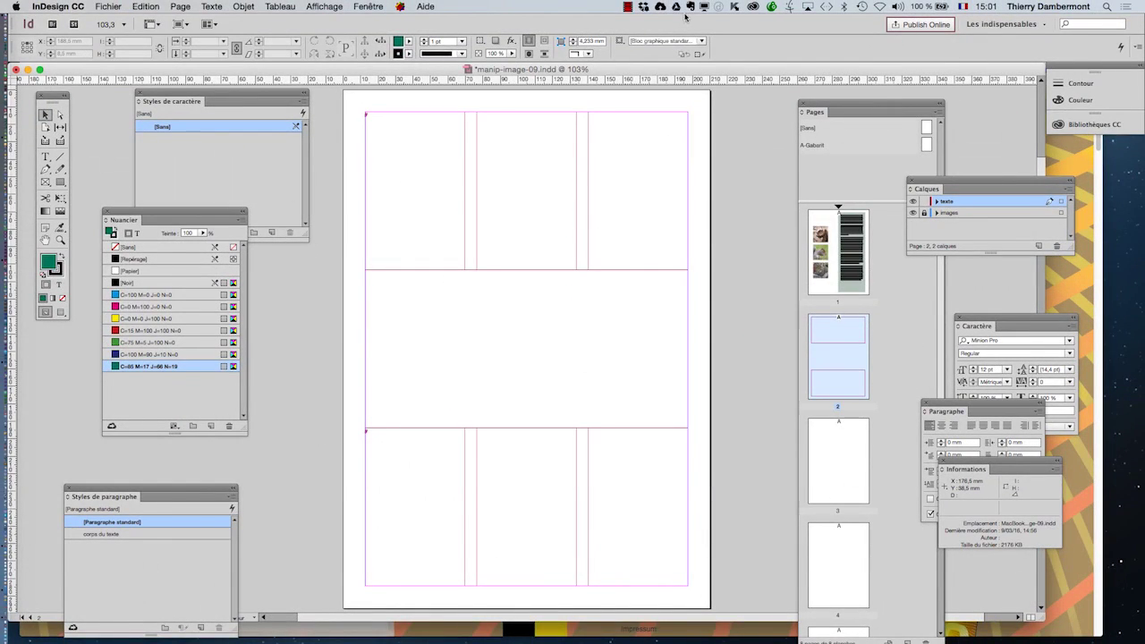
left_click(752, 7)
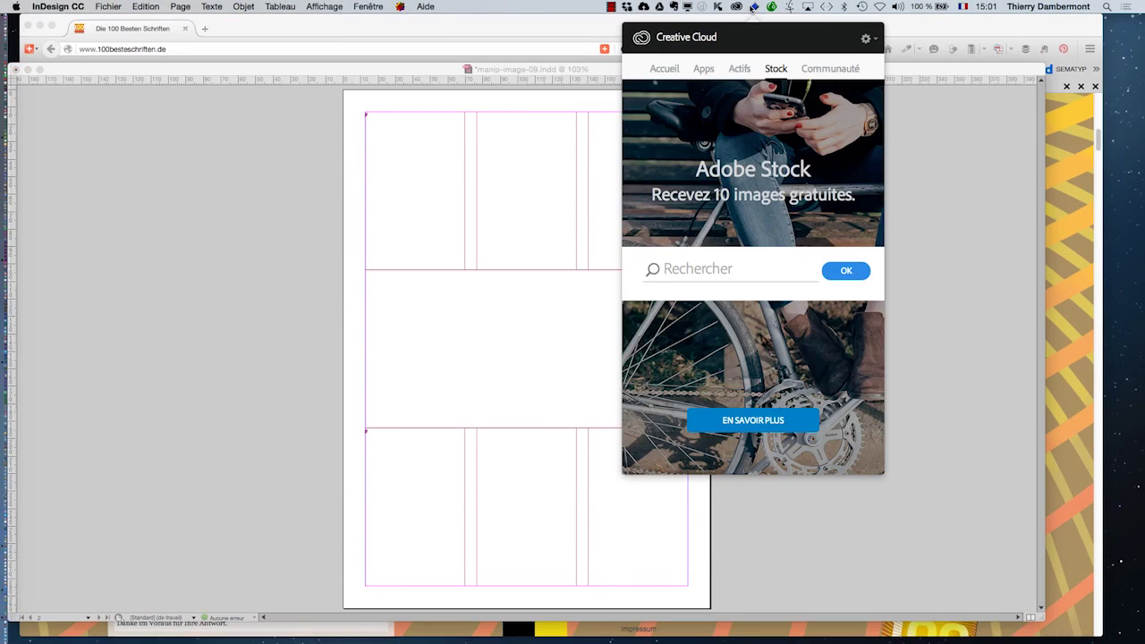
left_click(702, 69)
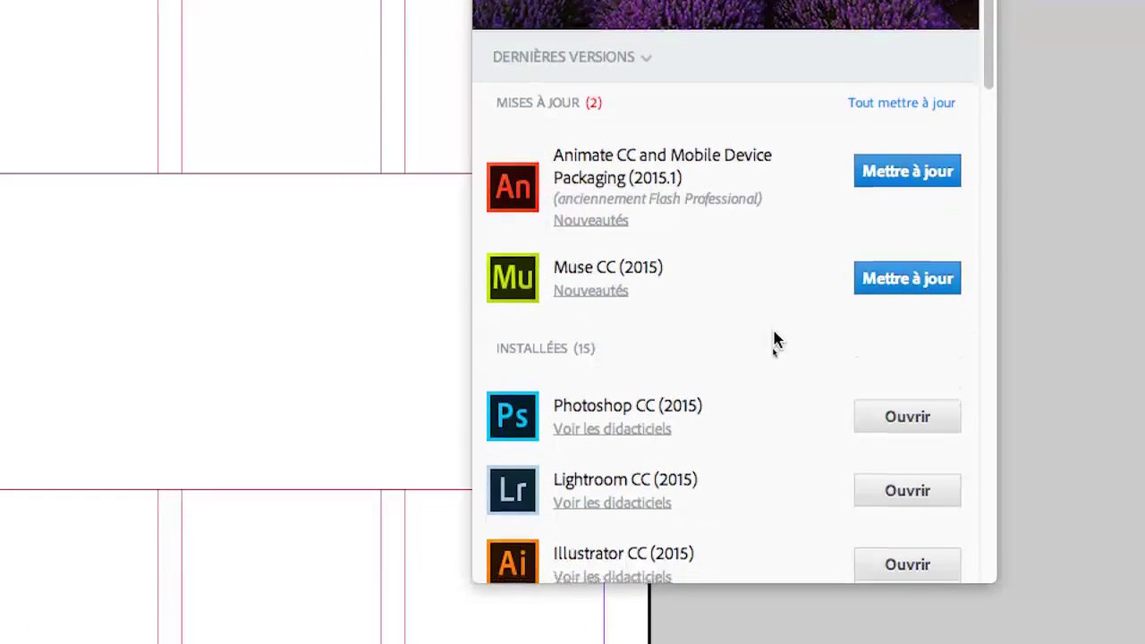
scroll(694, 436, "down", 3)
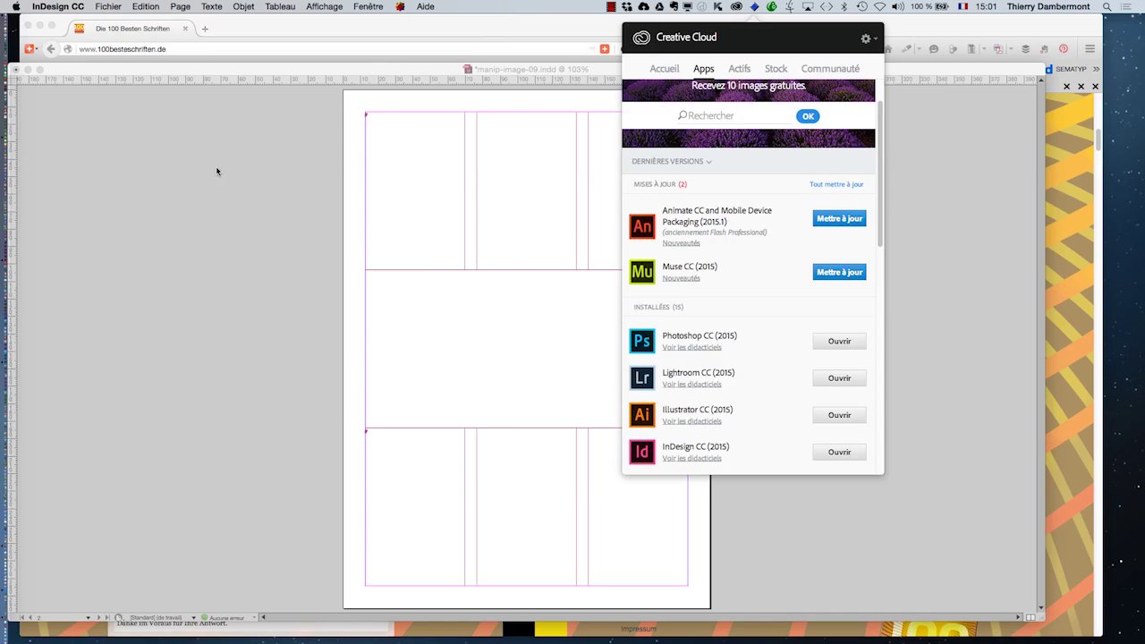
left_click(354, 114)
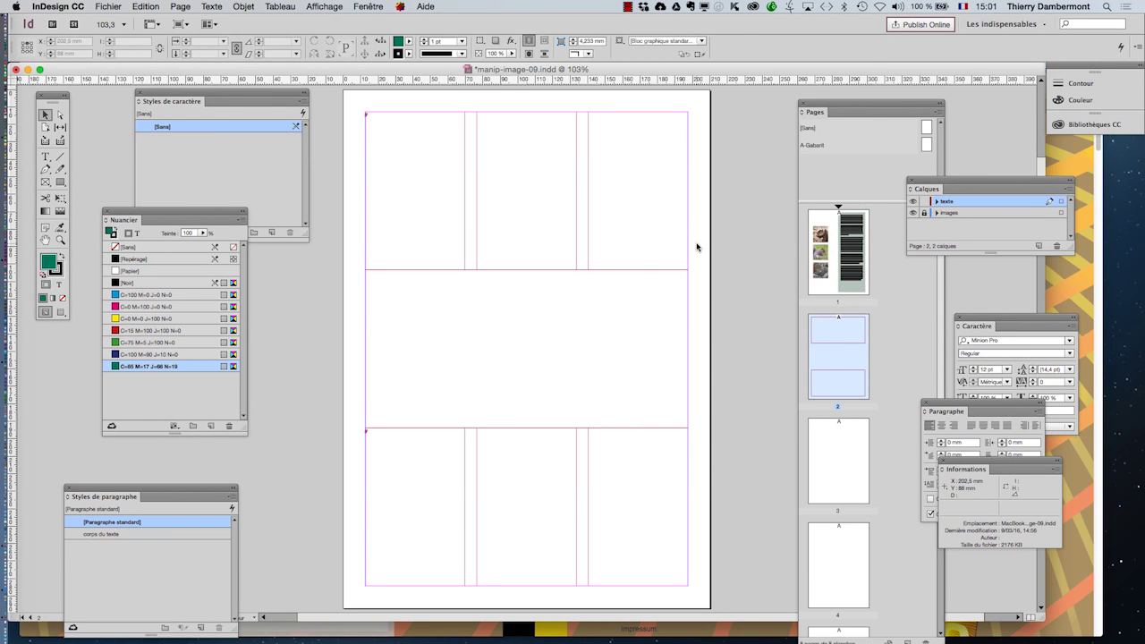
Step: Reopen the Creative Cloud app list and look through the pending updates and the installed latest-version applications
left_click(752, 8)
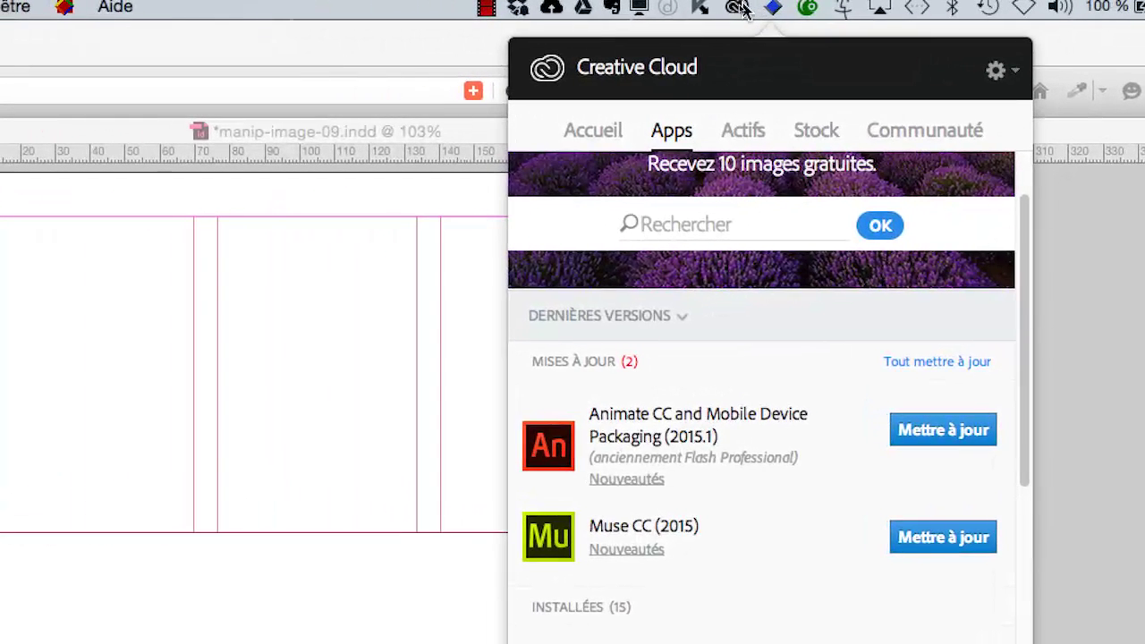
left_click(579, 0)
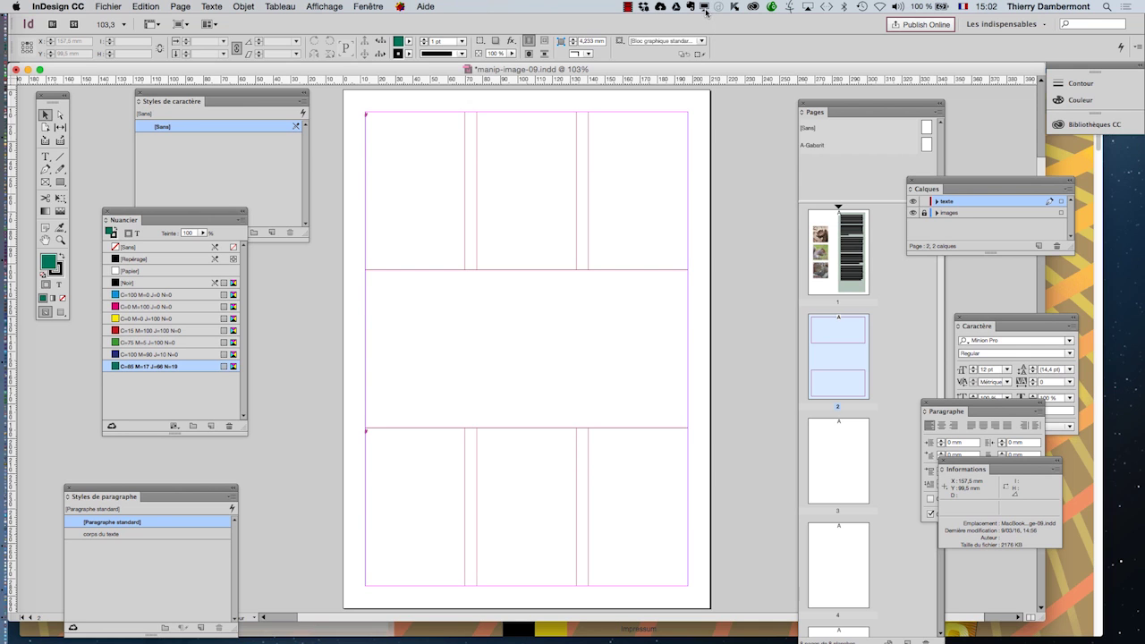
key("Tab")
left_click(754, 7)
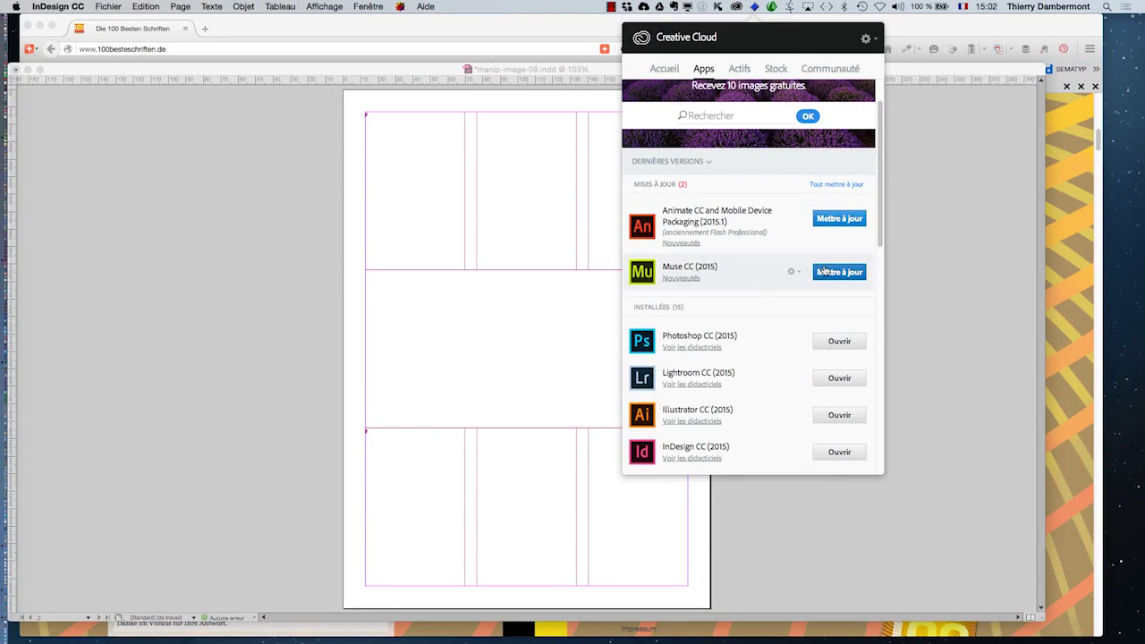
scroll(805, 260, "down", 5)
scroll(822, 268, "down", 10)
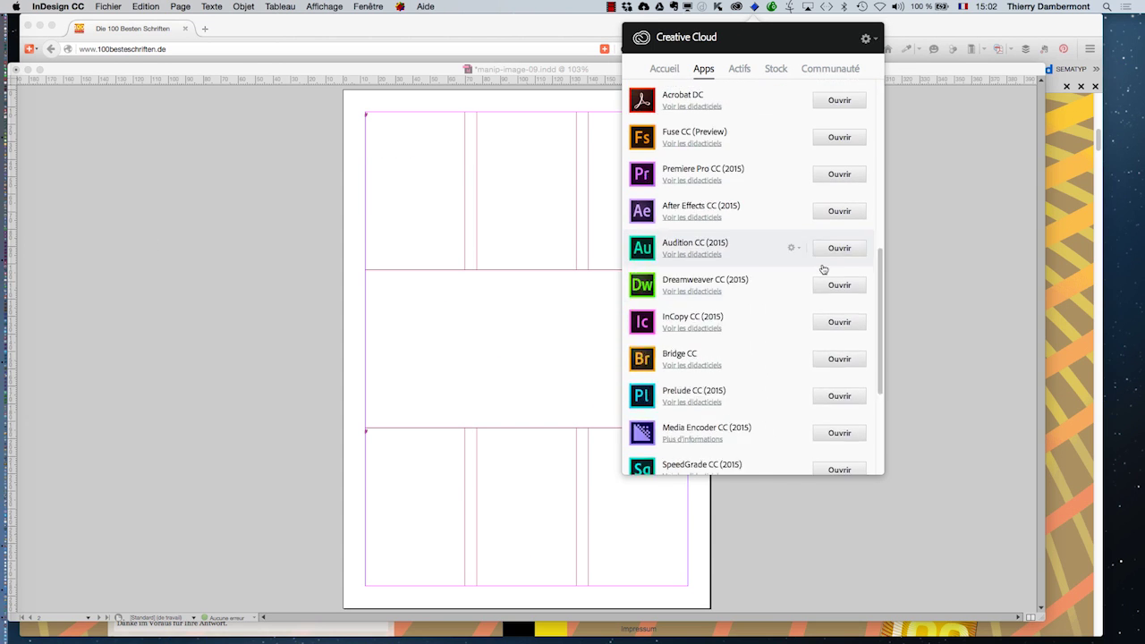
scroll(823, 268, "up", 4)
scroll(823, 268, "up", 10)
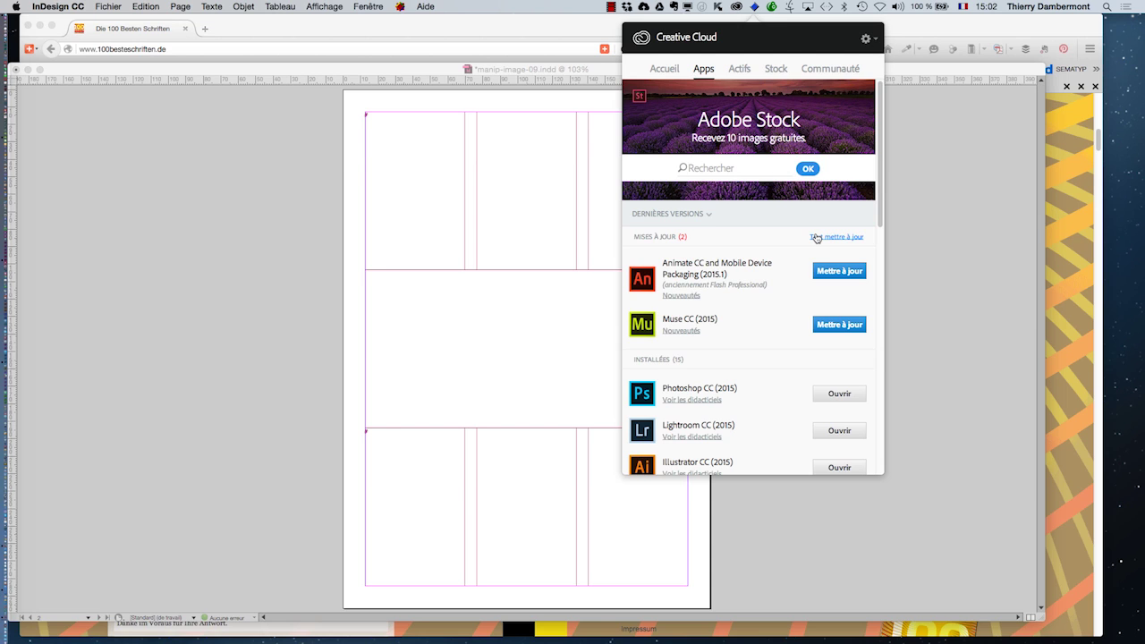
scroll(817, 240, "down", 5)
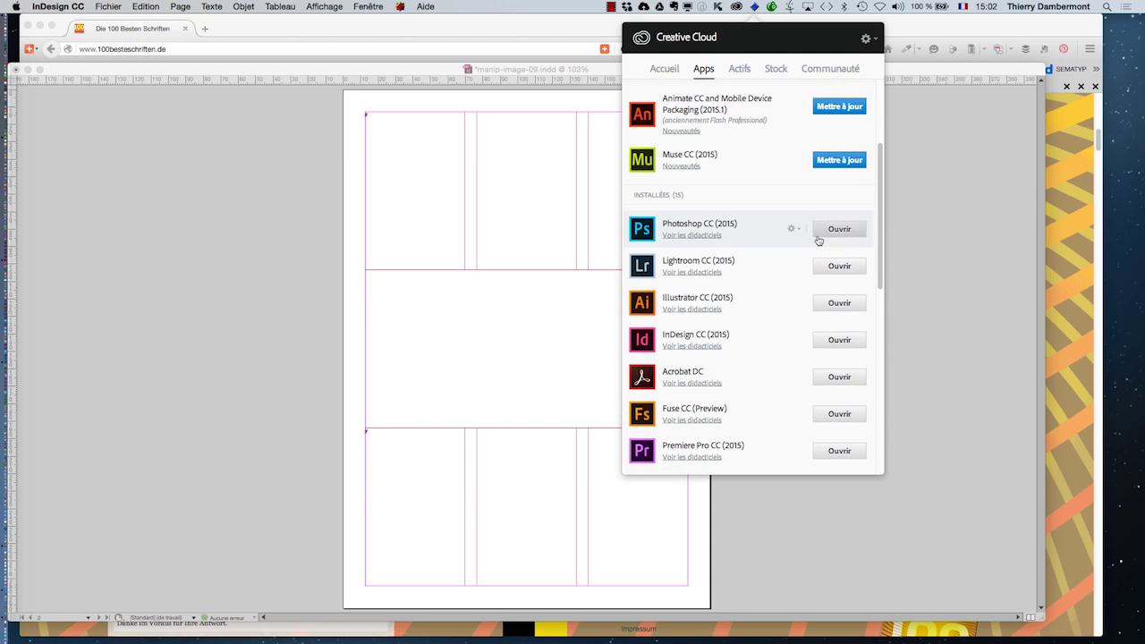
scroll(819, 241, "down", 10)
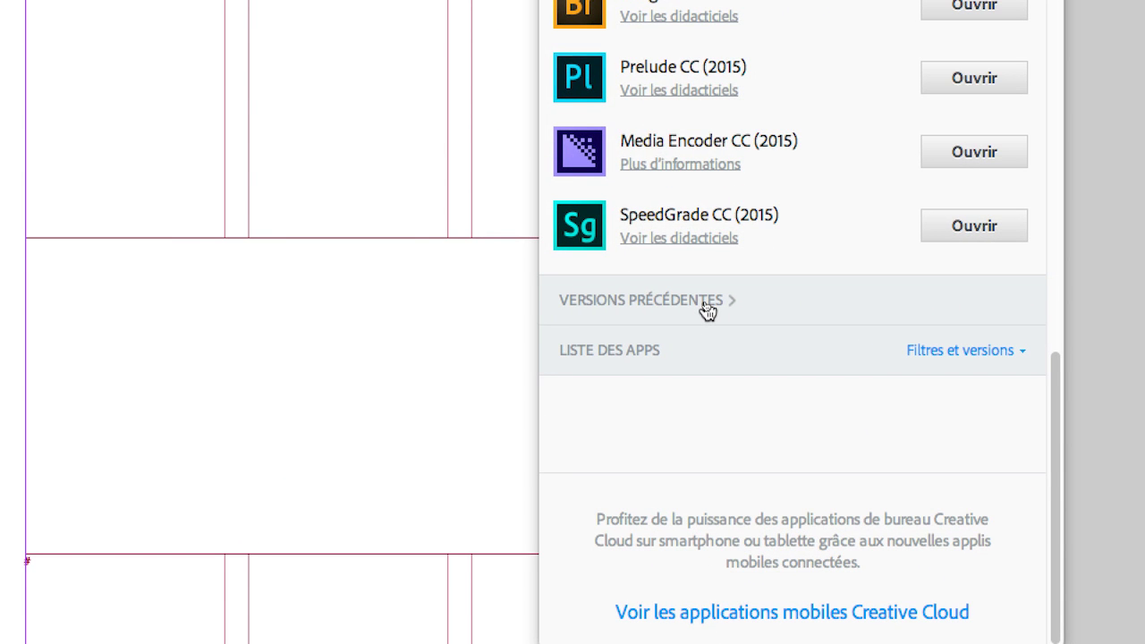
Step: Expand the previous versions in Creative Cloud, look through the older installed applications and close the app list
left_click(706, 308)
scroll(797, 508, "down", 2)
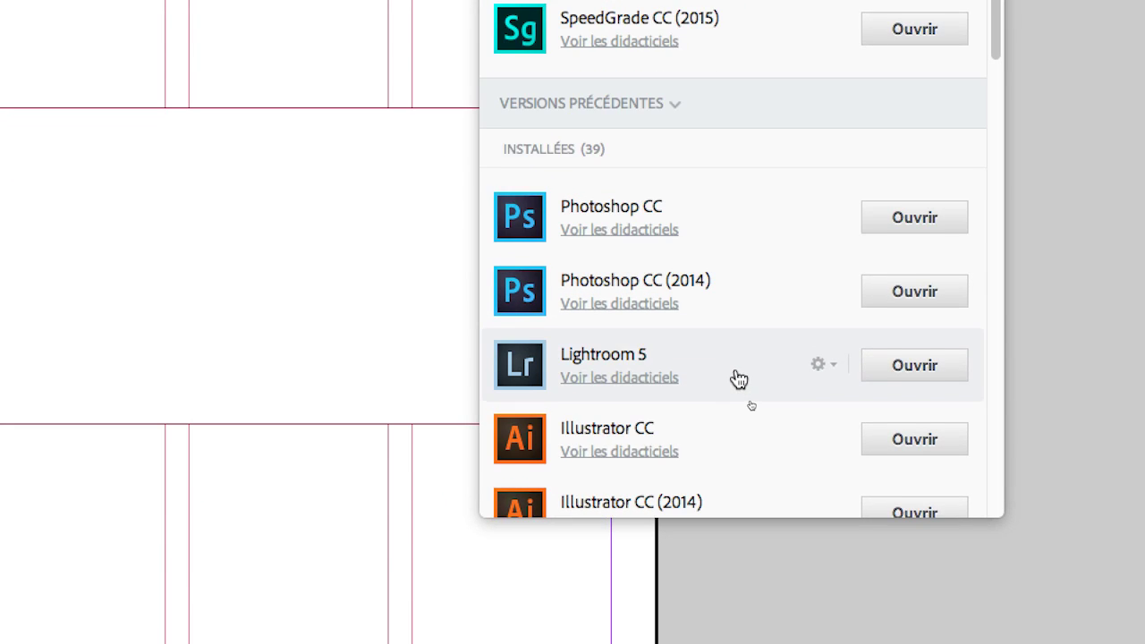
scroll(739, 379, "down", 5)
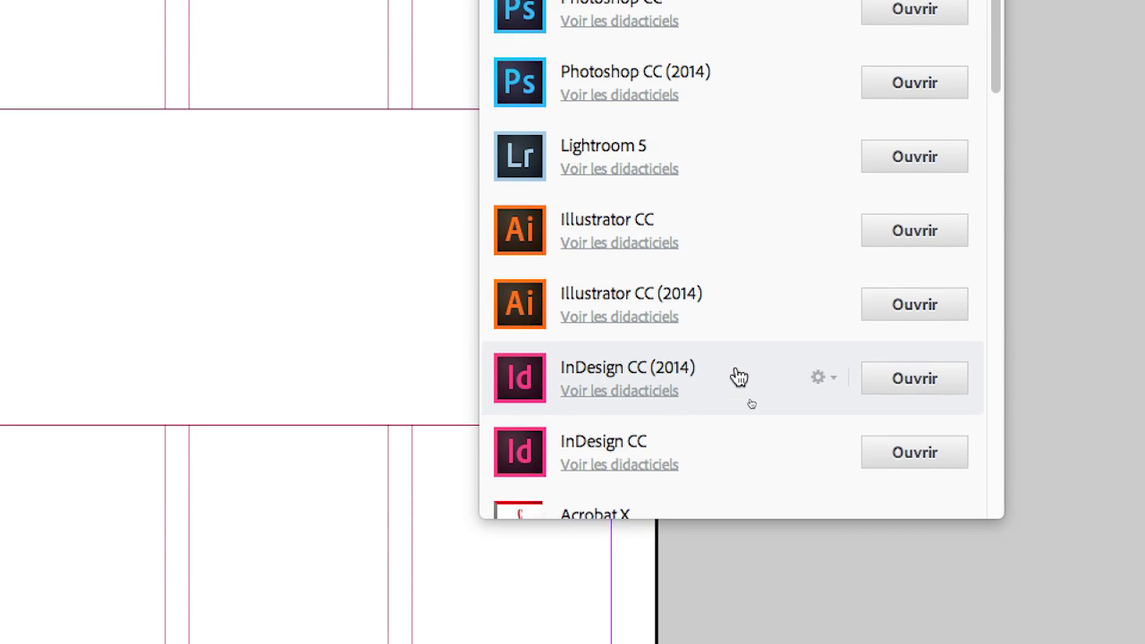
scroll(738, 377, "down", 3)
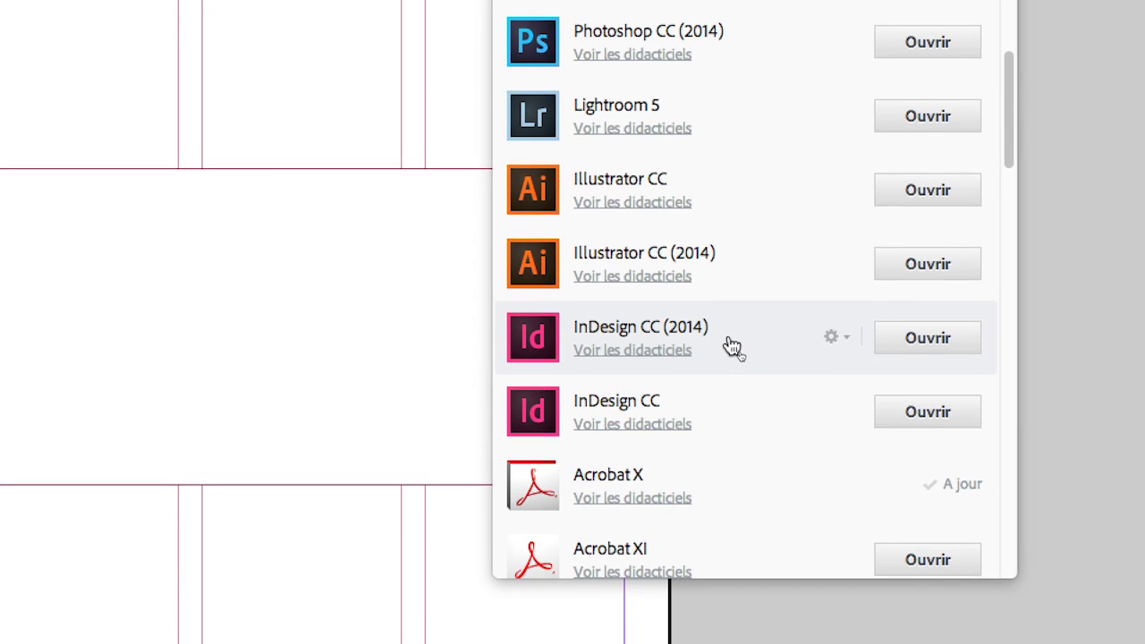
scroll(728, 345, "up", 7)
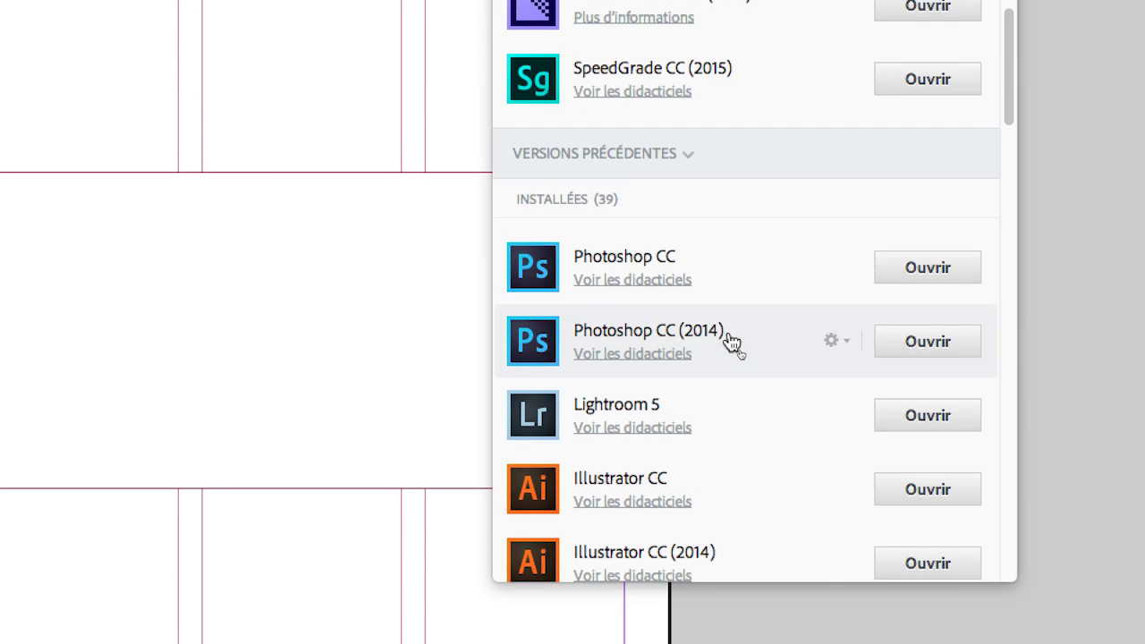
scroll(731, 343, "up", 2)
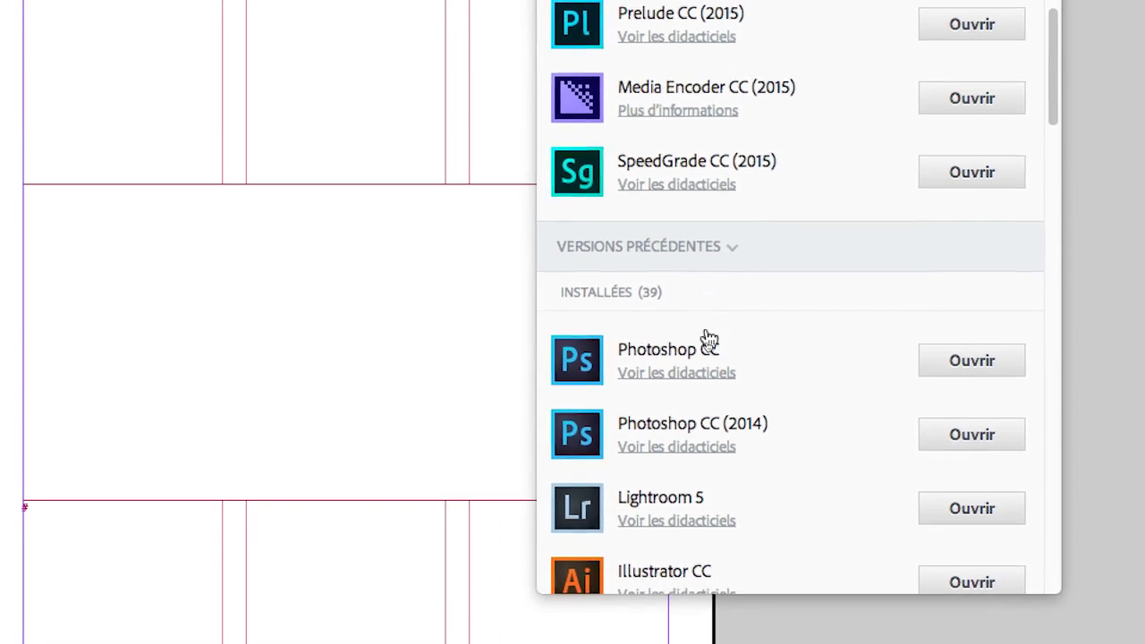
scroll(708, 338, "down", 15)
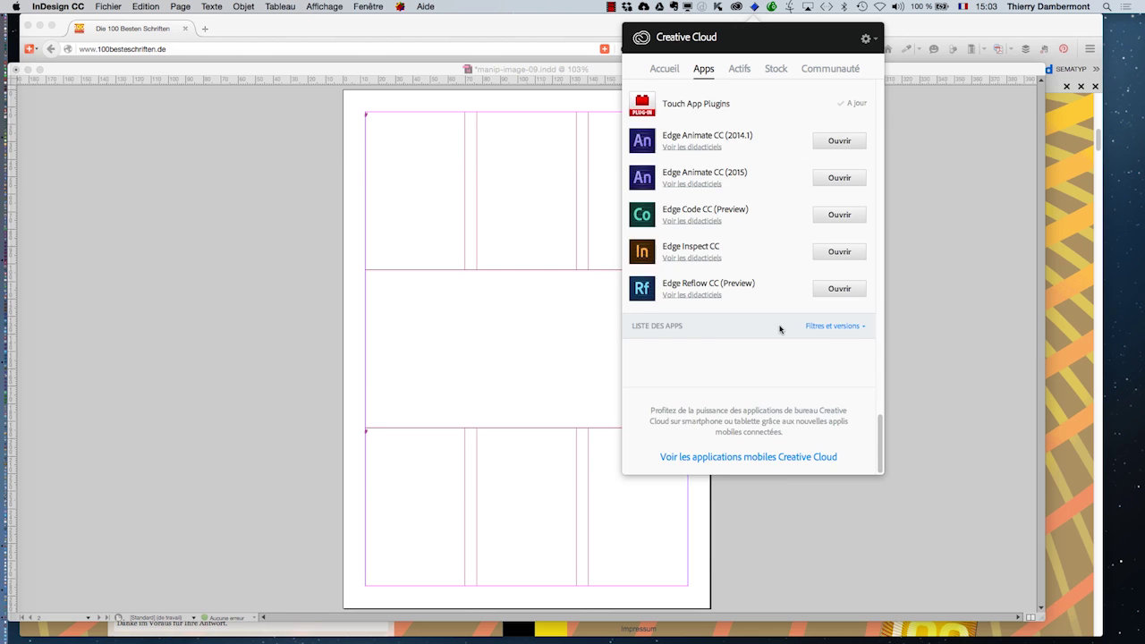
scroll(779, 329, "up", 20)
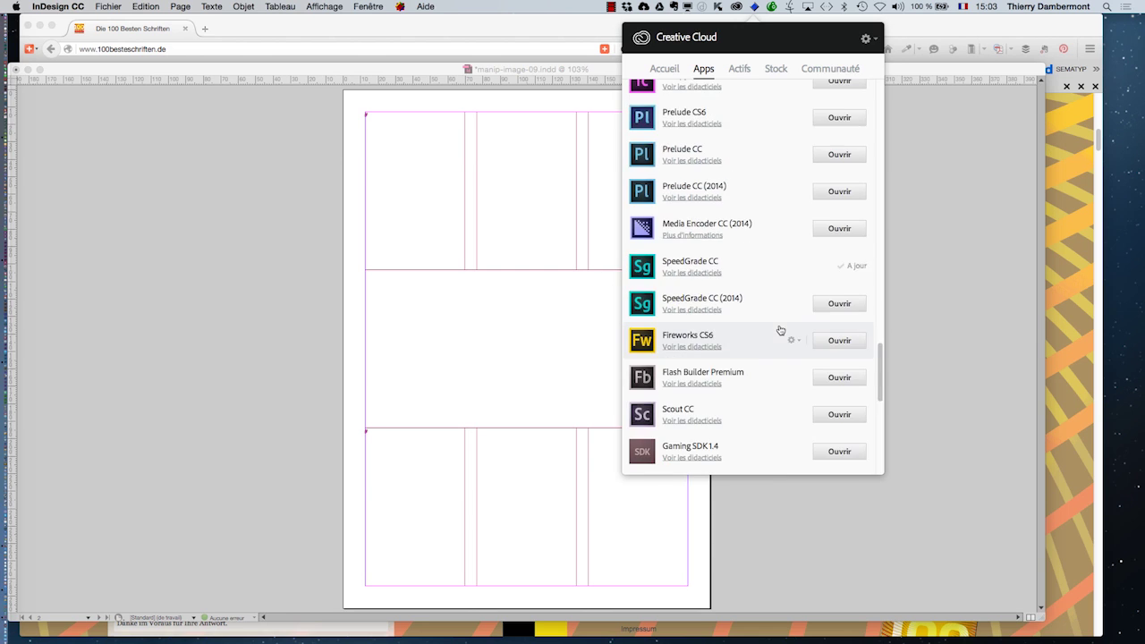
scroll(780, 229, "up", 10)
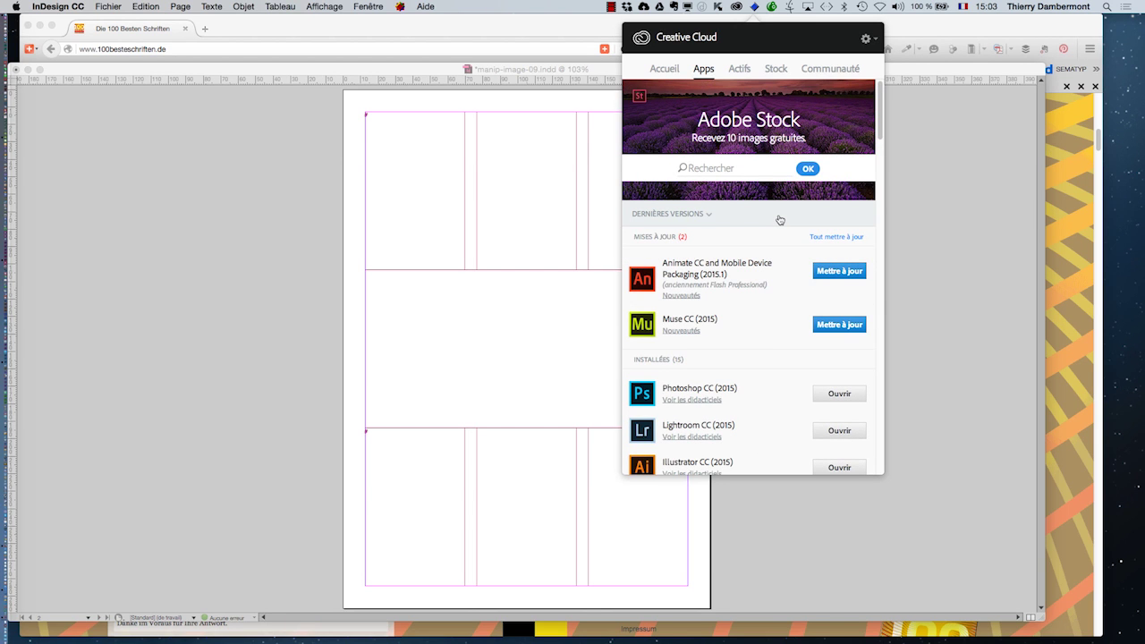
left_click(617, 255)
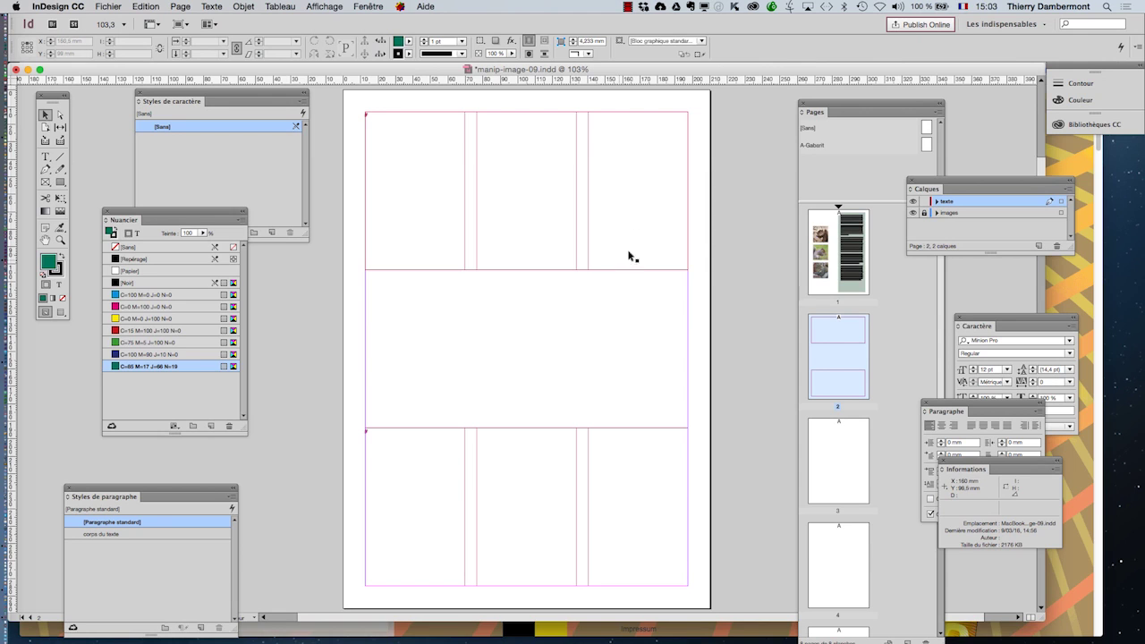
Step: Display the Creative Cloud app list again, compare the latest applications with the previous versions, and close it
left_click(753, 7)
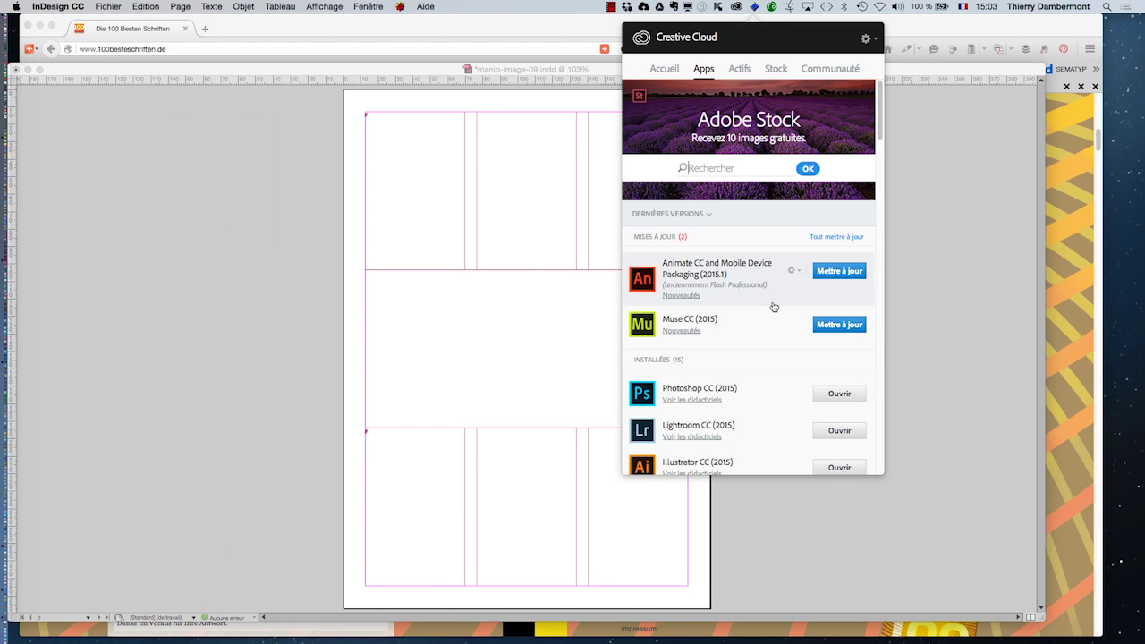
scroll(774, 306, "down", 2)
scroll(773, 306, "down", 6)
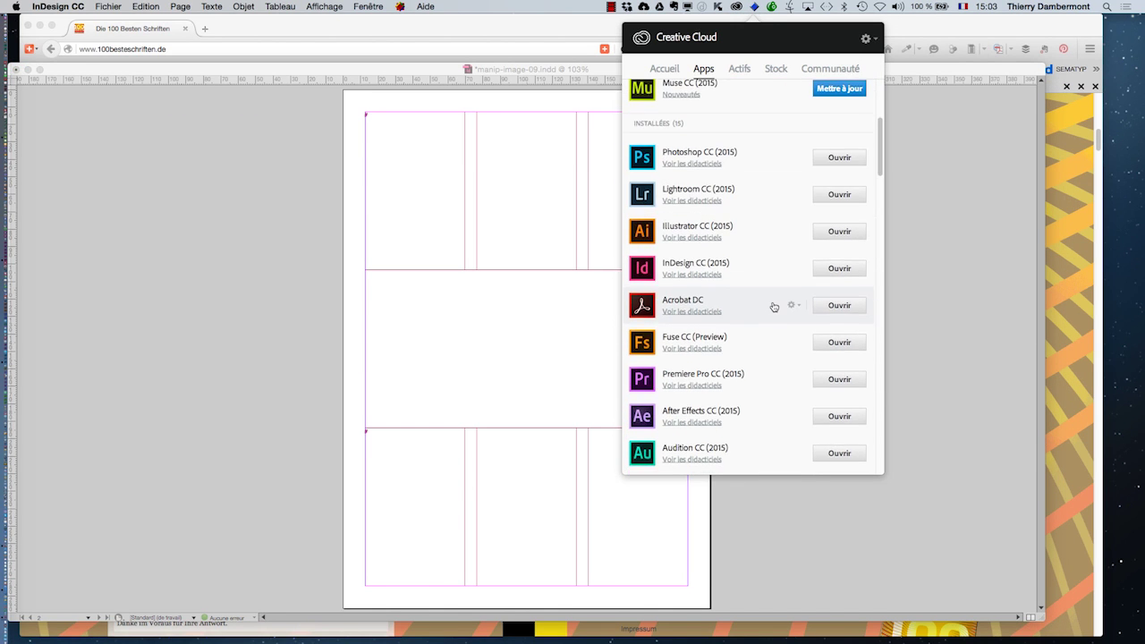
scroll(773, 307, "down", 1)
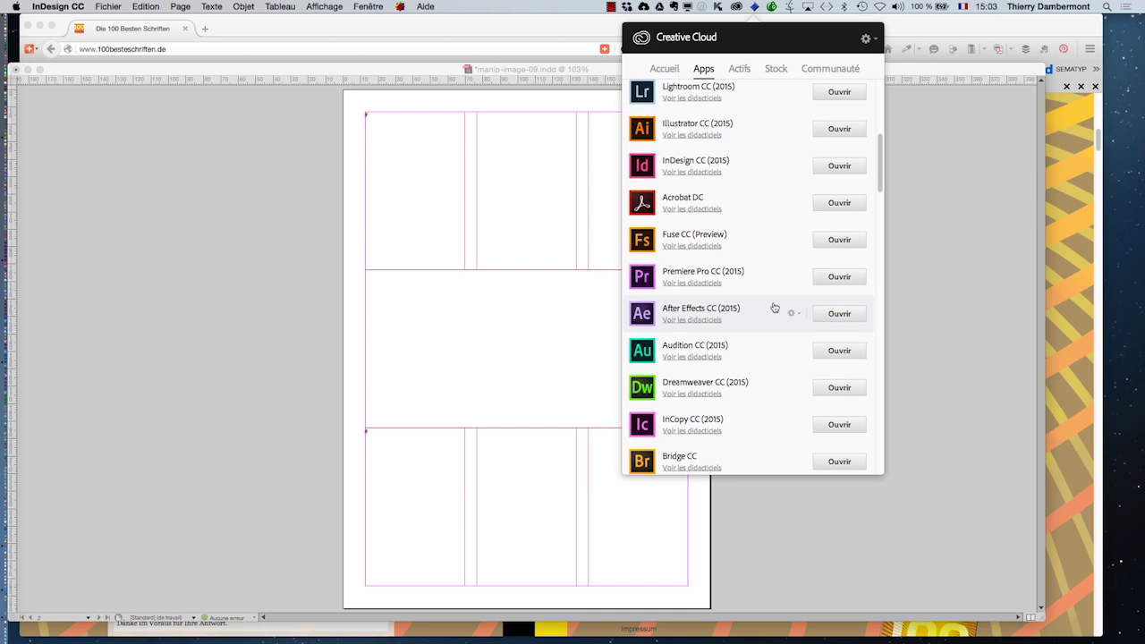
scroll(774, 306, "down", 1)
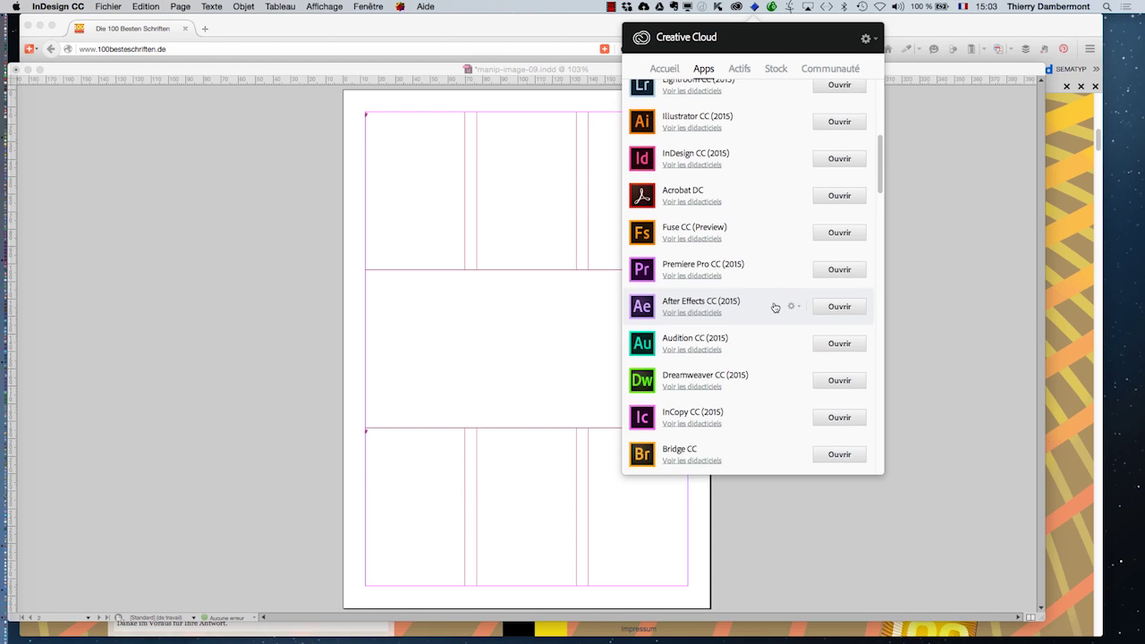
scroll(775, 306, "down", 2)
scroll(774, 307, "down", 2)
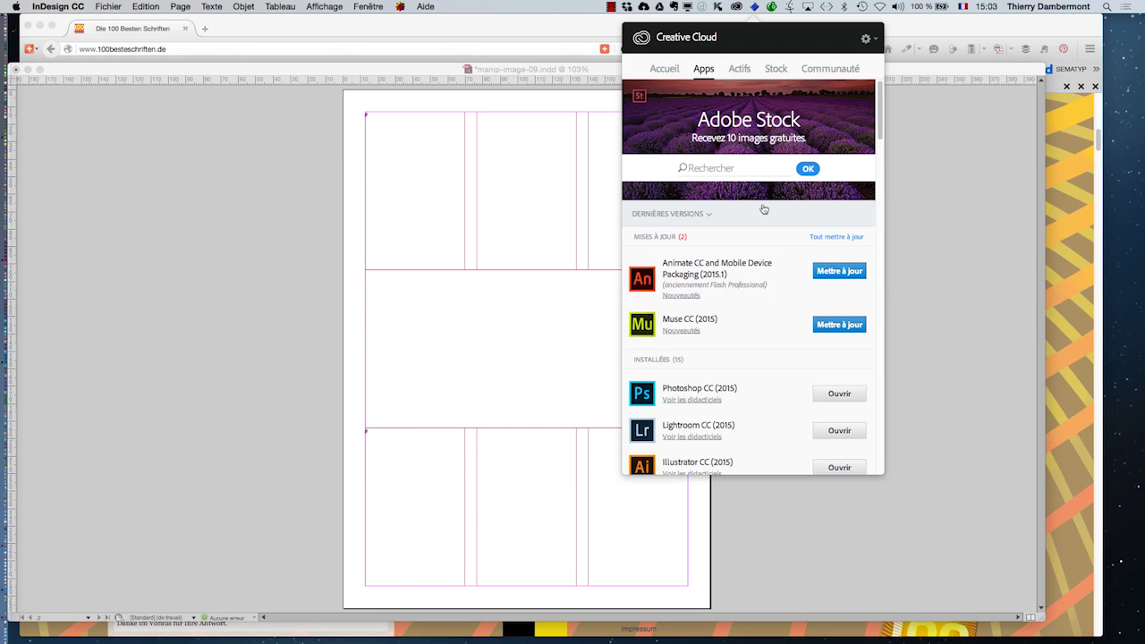
scroll(773, 241, "down", 3)
scroll(772, 242, "down", 12)
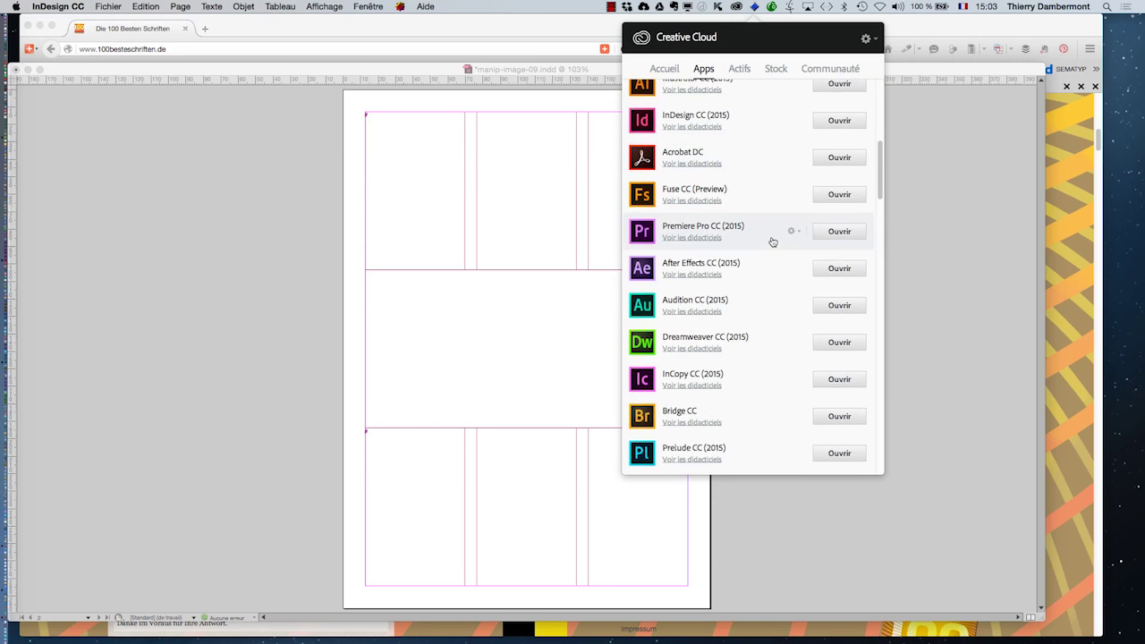
scroll(773, 242, "down", 12)
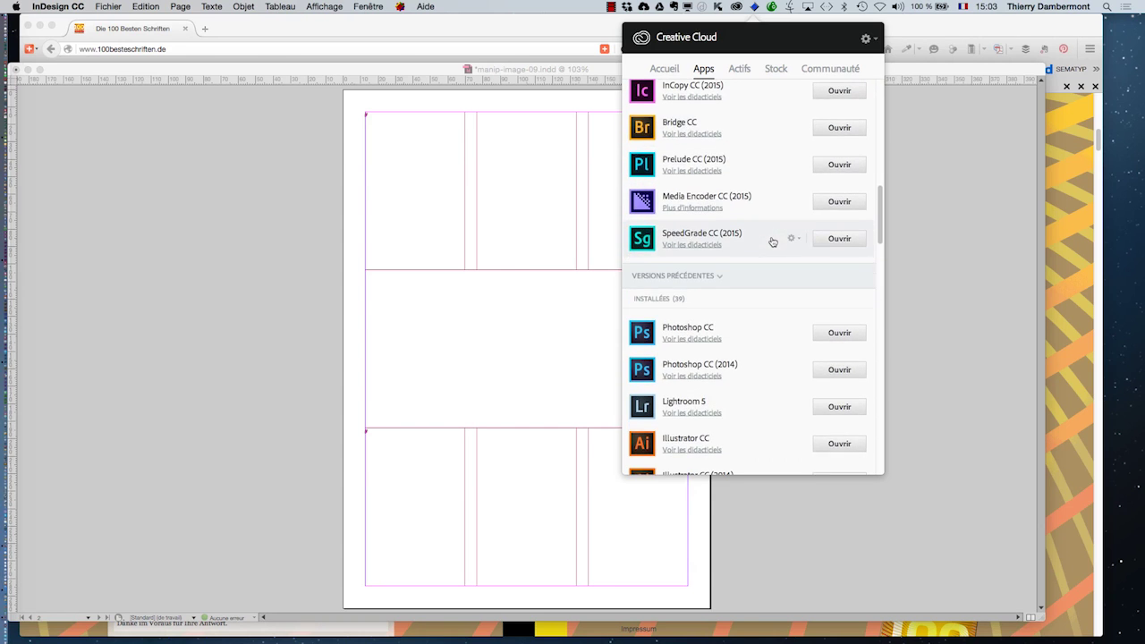
scroll(773, 241, "down", 1)
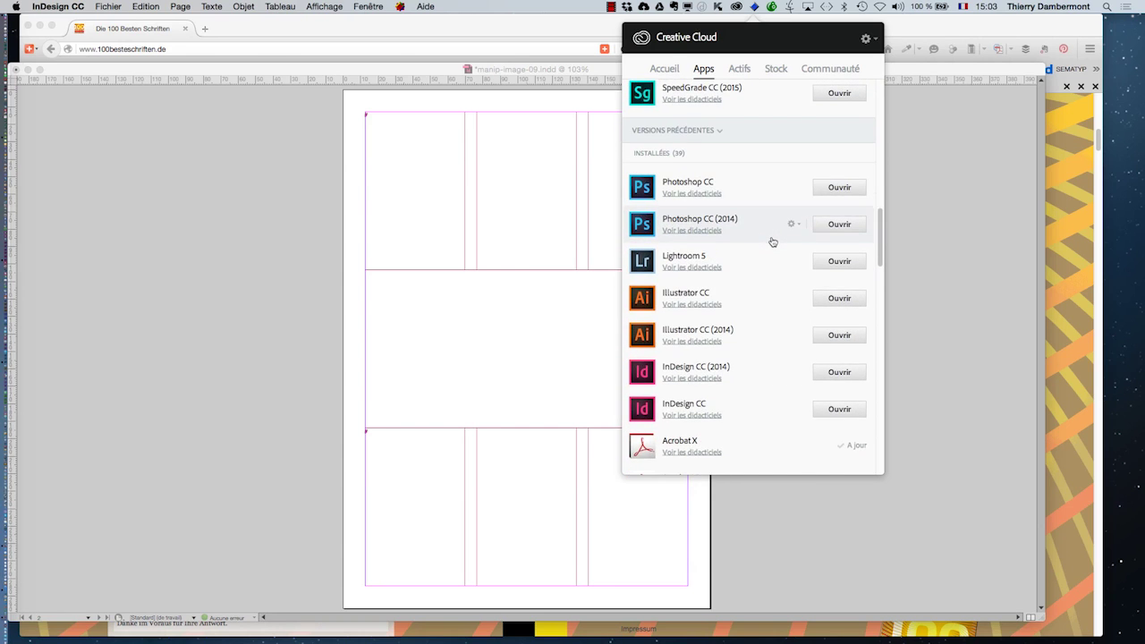
scroll(772, 241, "up", 20)
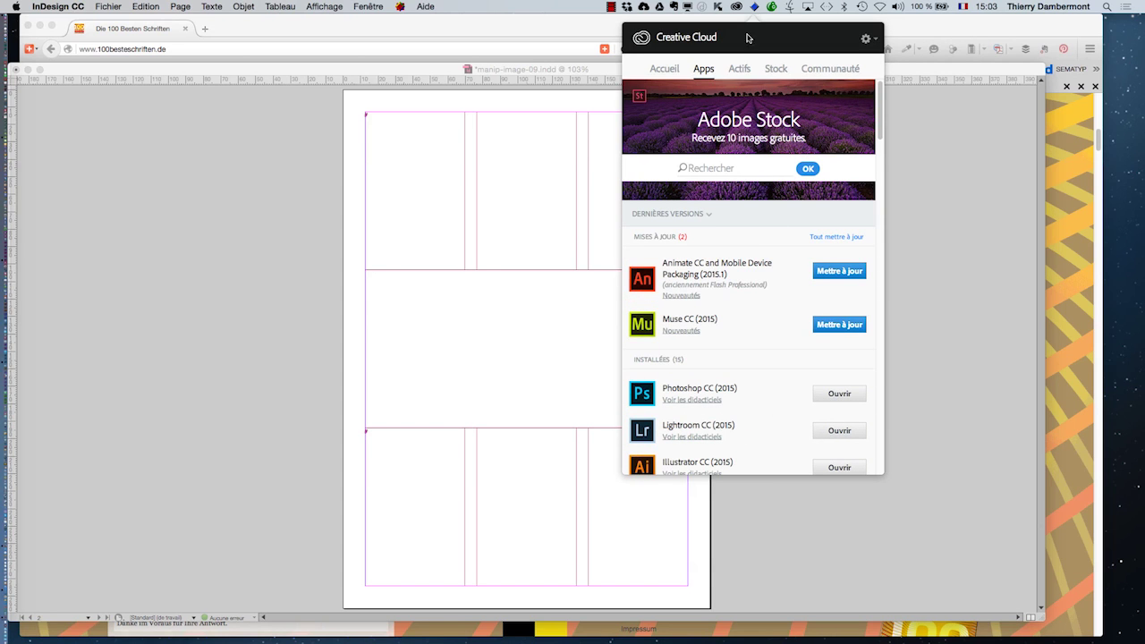
left_click(735, 7)
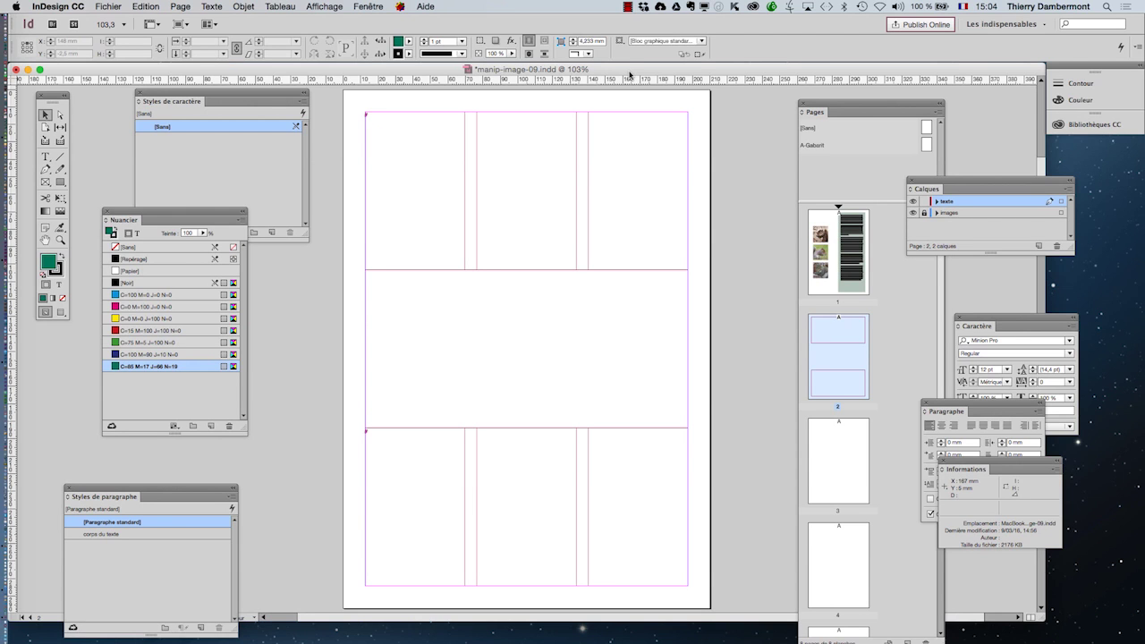
Step: Examine the file formats offered when saving manip-image-09 under another name, and leave the save dialog
left_click(108, 6)
left_click(137, 96)
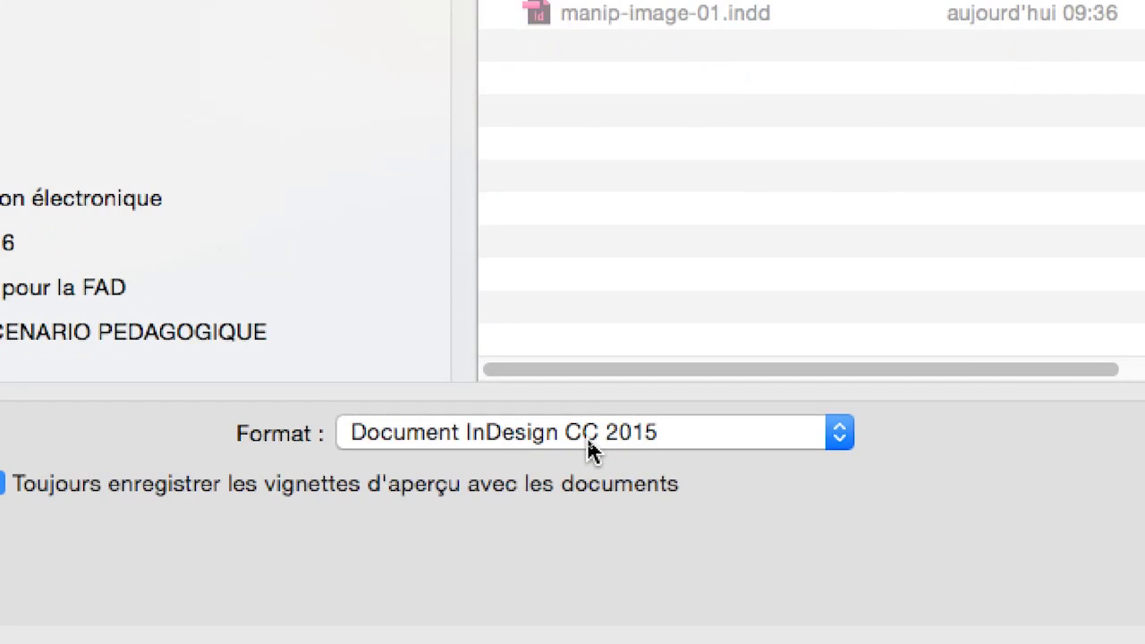
left_click(588, 440)
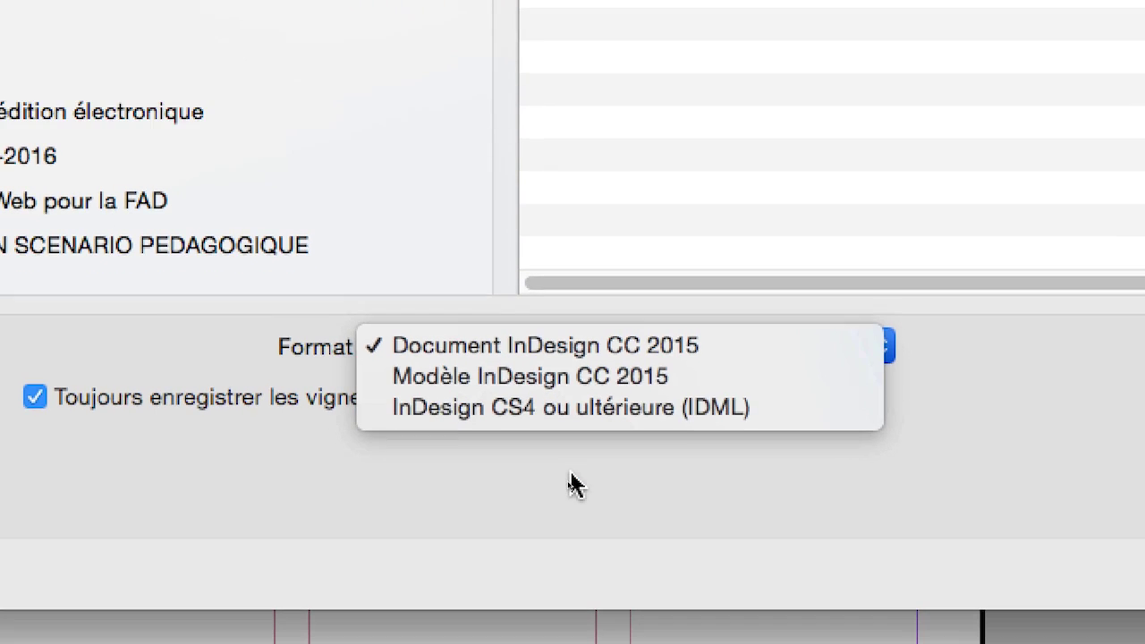
left_click(574, 562)
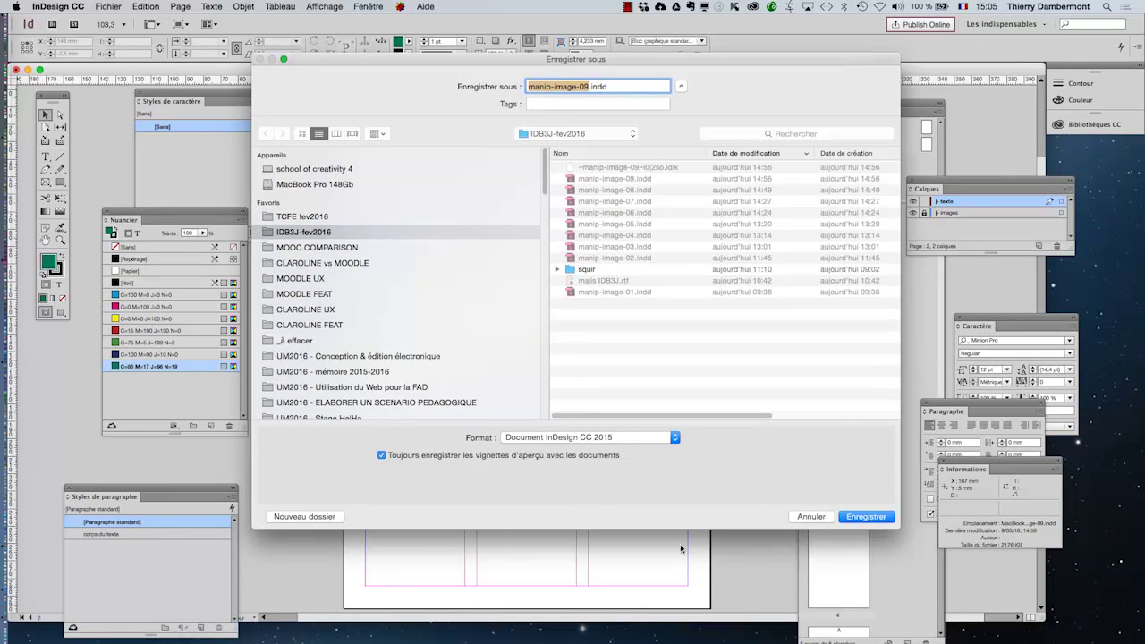
key("Return")
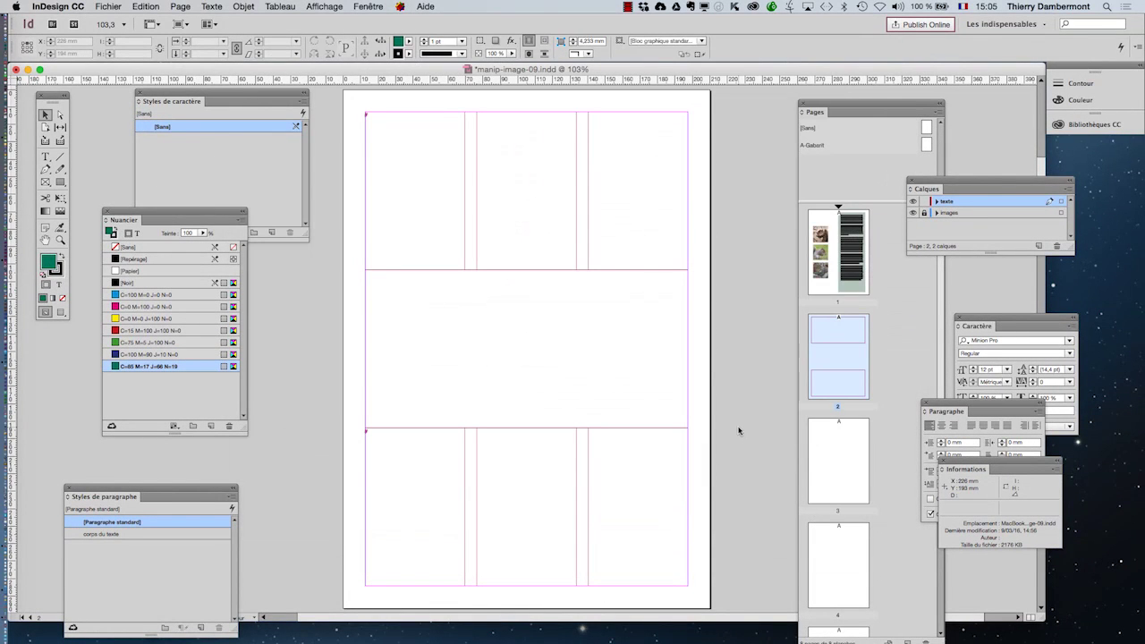